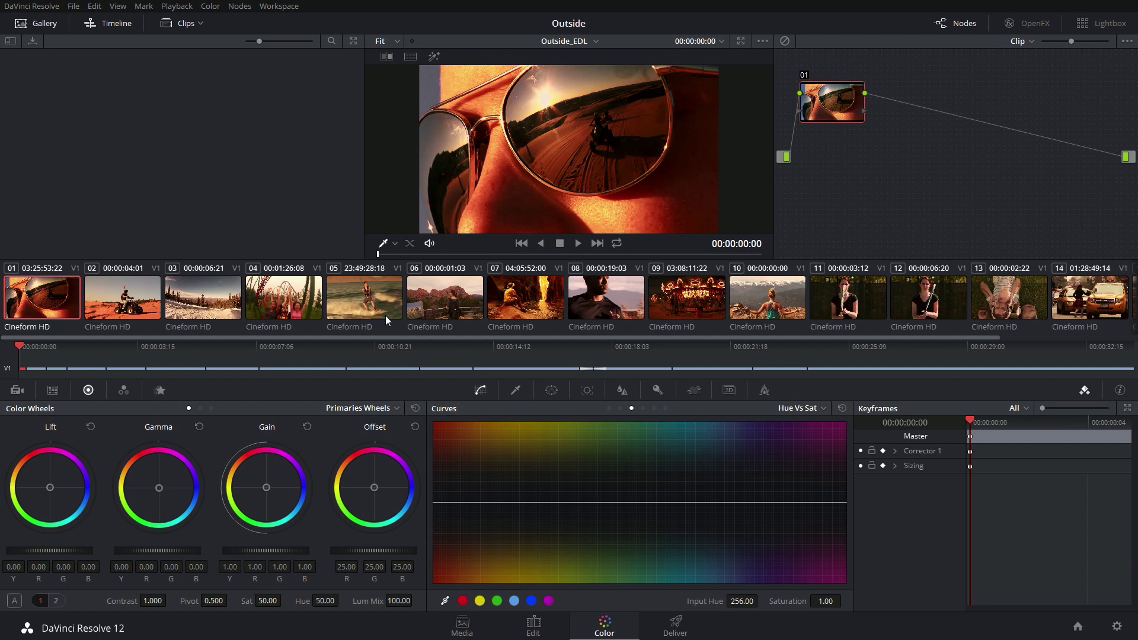
# Step: Check the grades on clips 08 through 15, including the carousel, taxi and rooftop shots, then go to Deliver
pyautogui.scroll(-2, 386, 305)
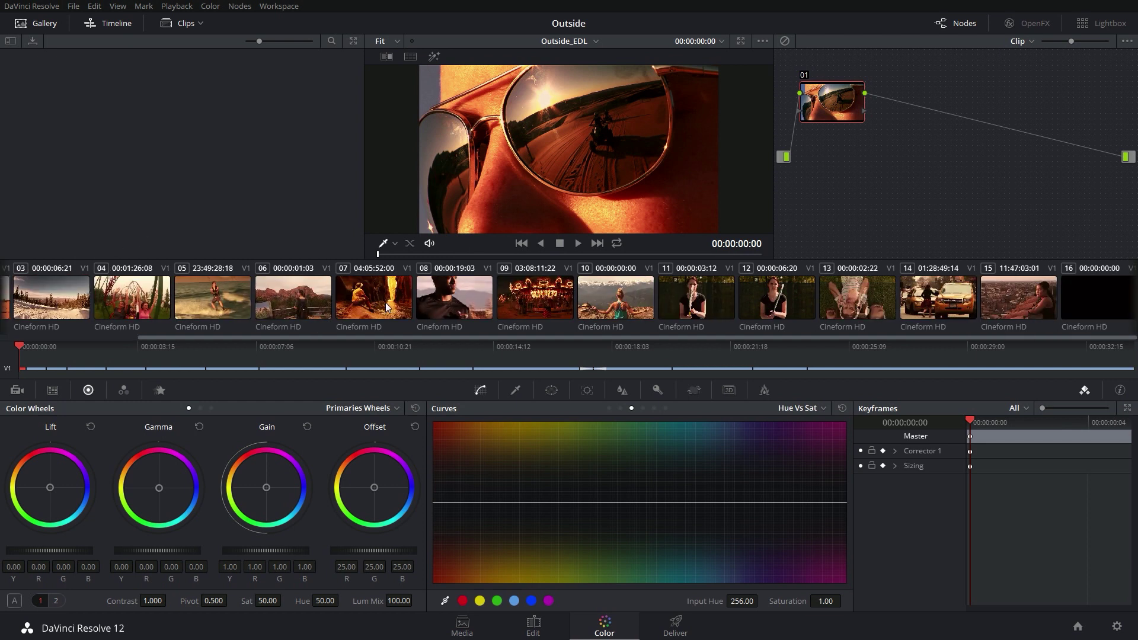
pyautogui.click(532, 309)
pyautogui.click(617, 303)
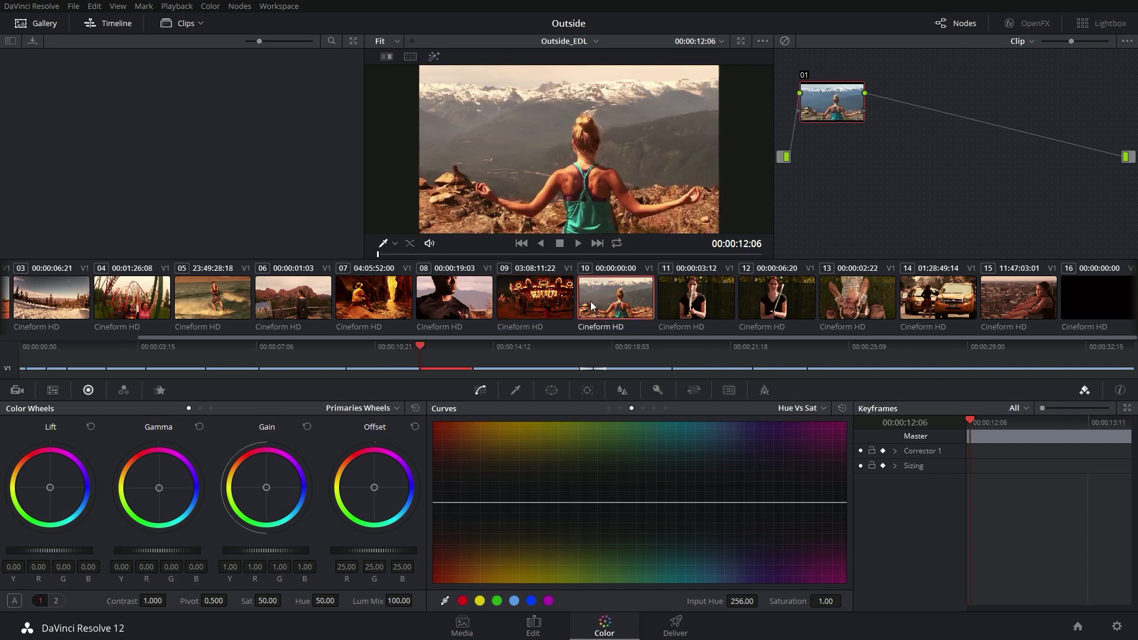
pyautogui.click(686, 308)
pyautogui.click(768, 317)
pyautogui.click(841, 311)
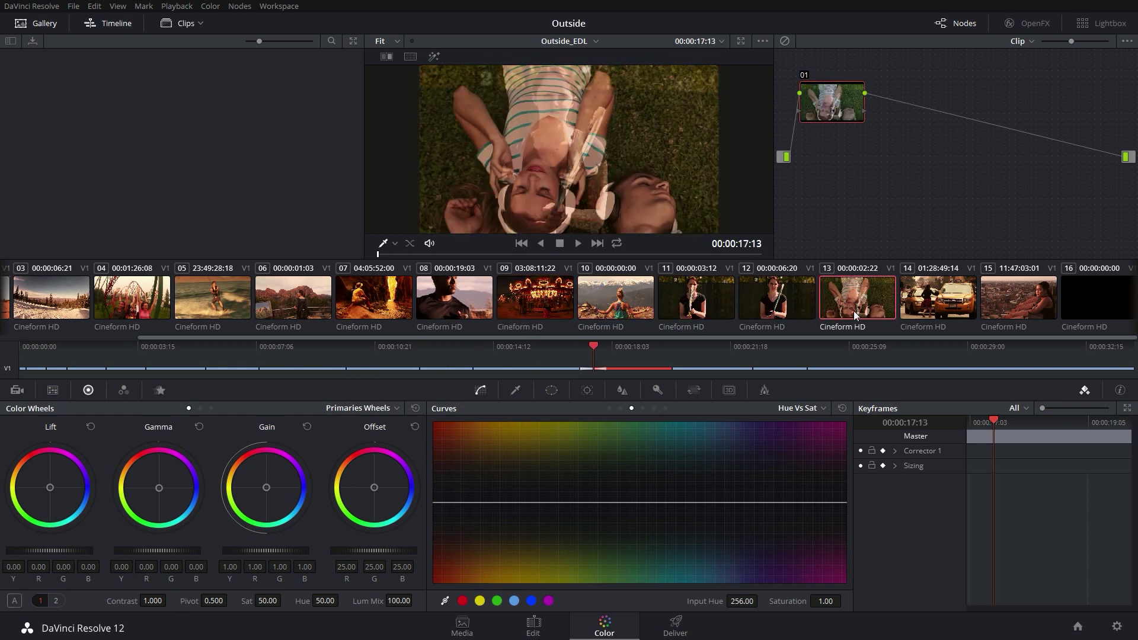
pyautogui.click(934, 309)
pyautogui.click(1025, 302)
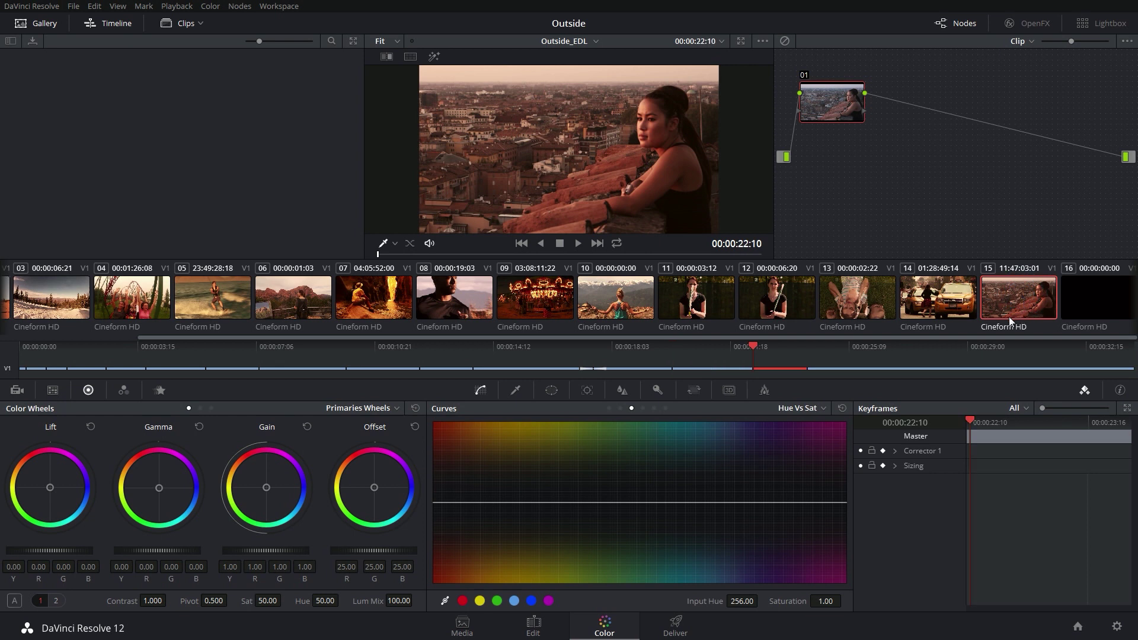
pyautogui.click(455, 300)
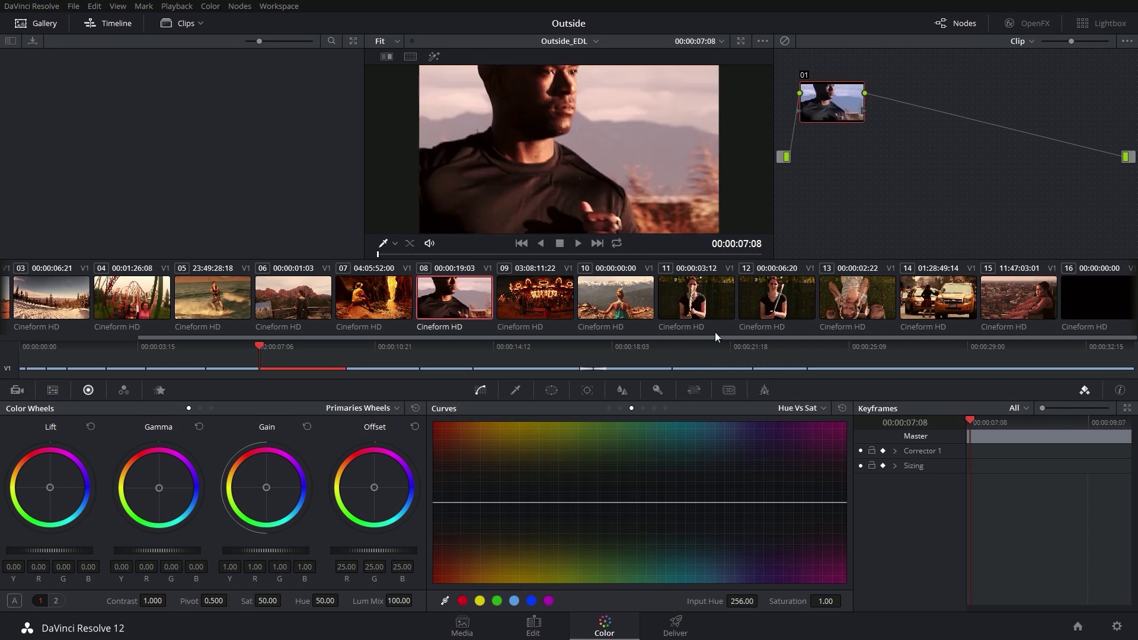
pyautogui.click(675, 628)
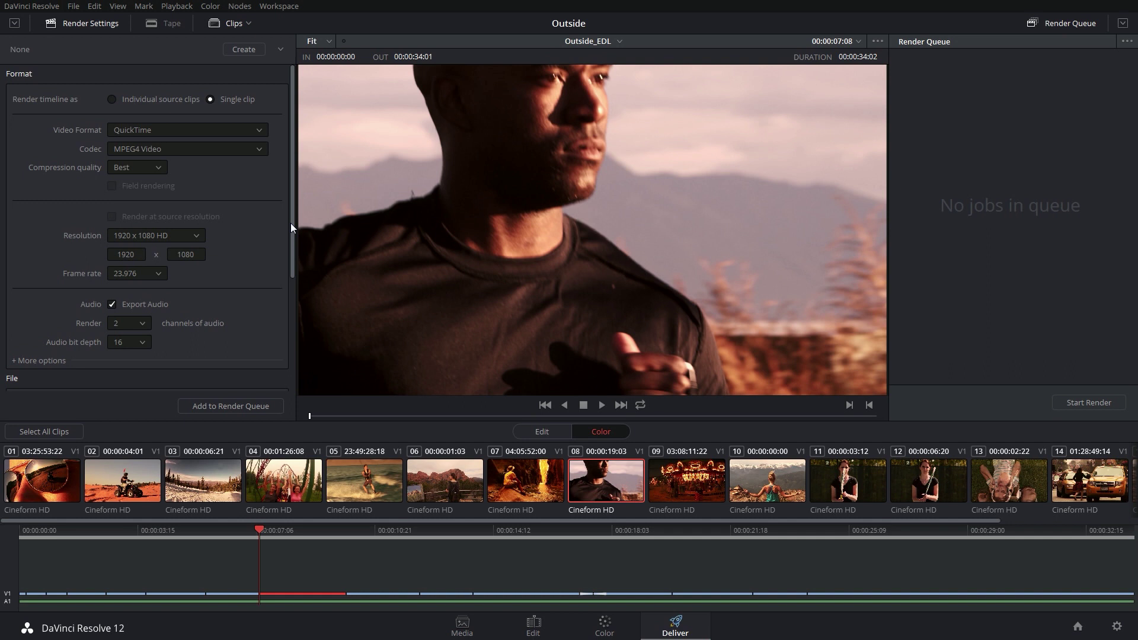
# Step: Set 'Render timeline as' to Individual source clips
pyautogui.click(166, 99)
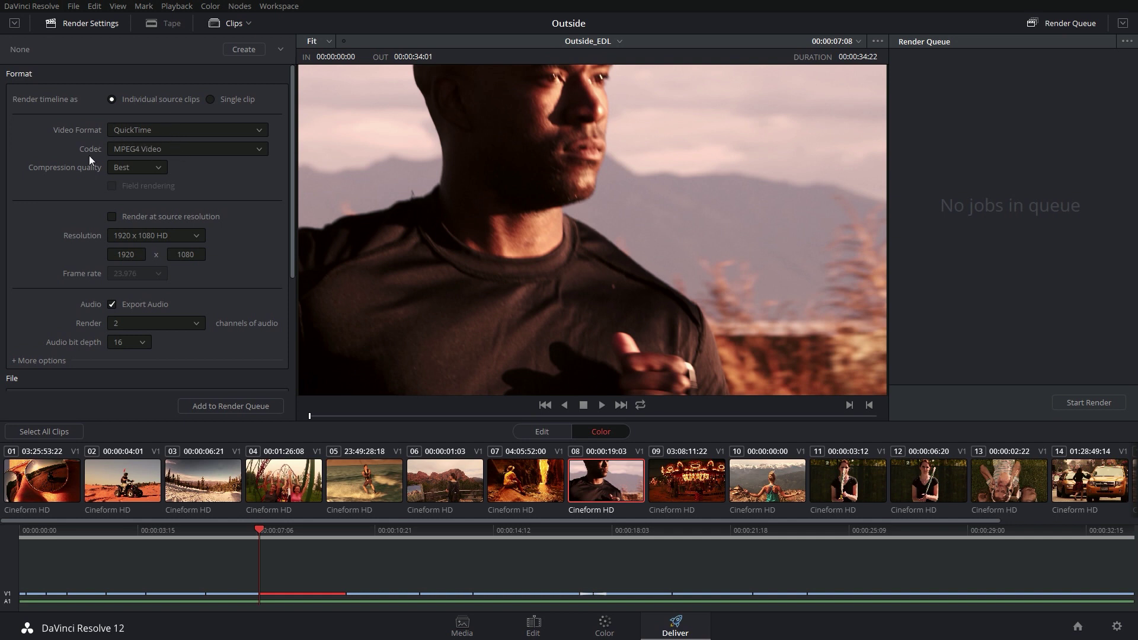
# Step: Choose Cineform YUV 10-bit as the render codec and keep Compression quality at Best
pyautogui.click(146, 148)
pyautogui.scroll(-6, 185, 206)
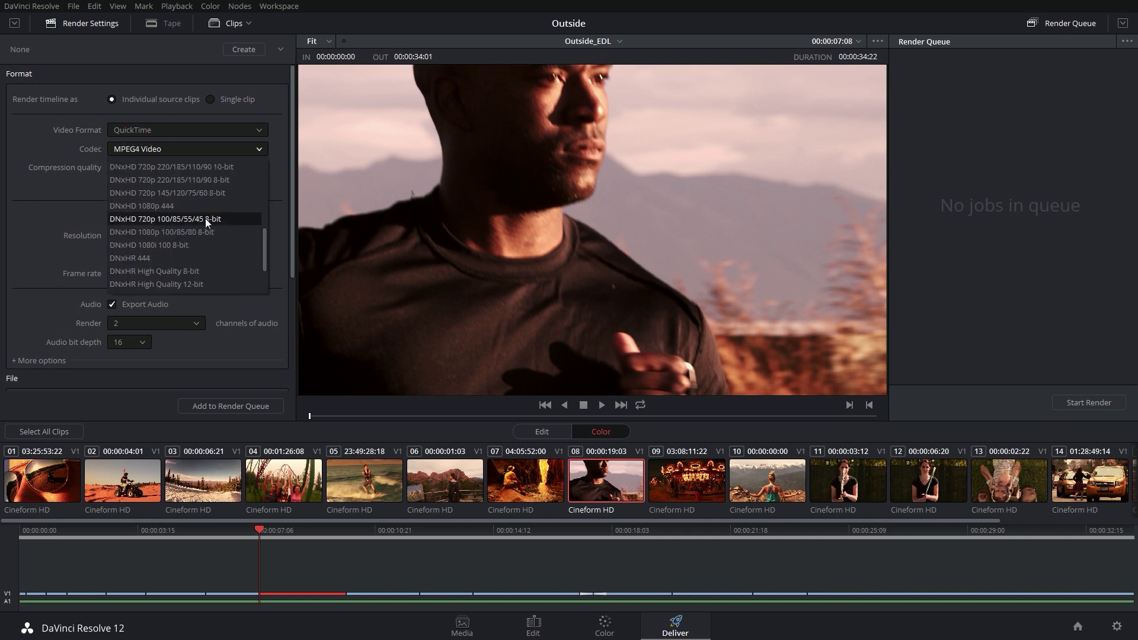
pyautogui.scroll(-2, 157, 279)
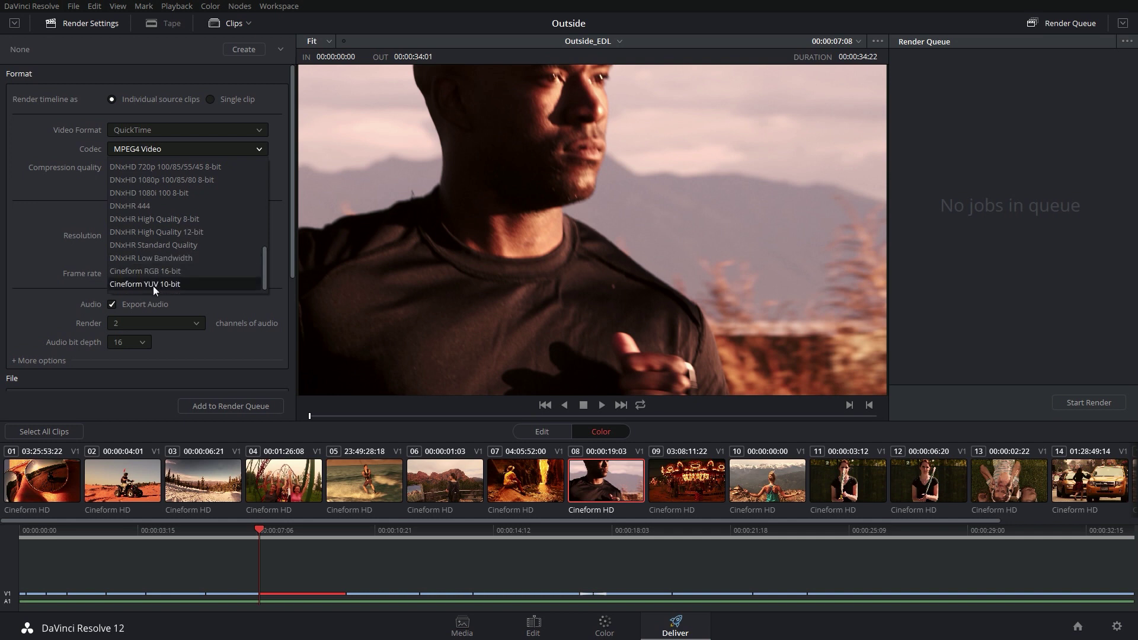
pyautogui.click(176, 284)
pyautogui.click(131, 168)
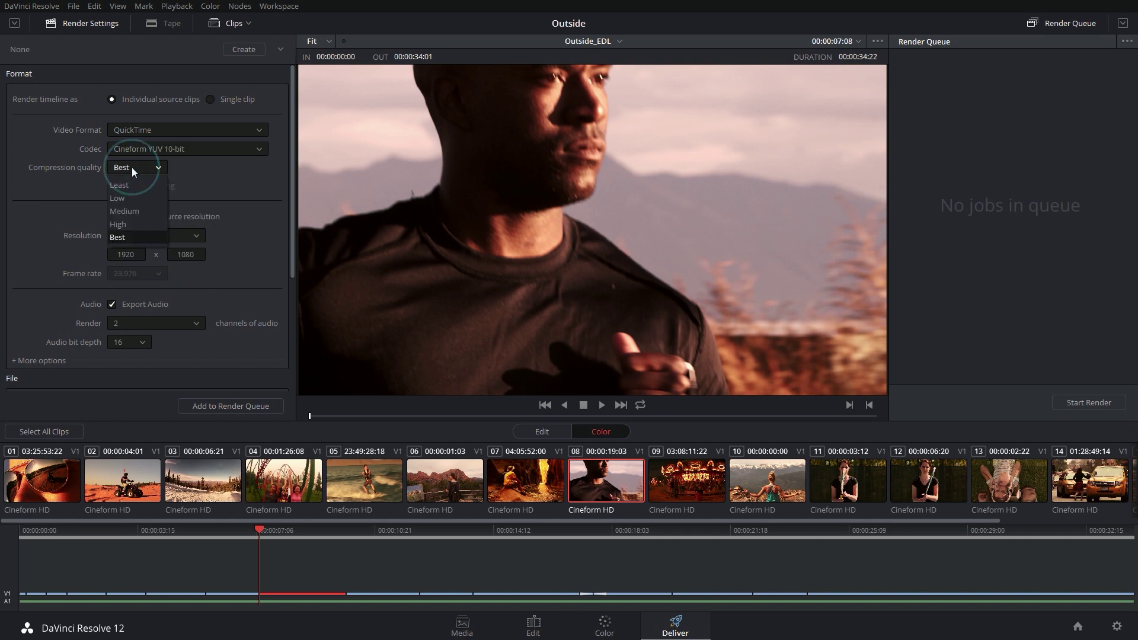
pyautogui.click(133, 236)
pyautogui.scroll(-2, 169, 146)
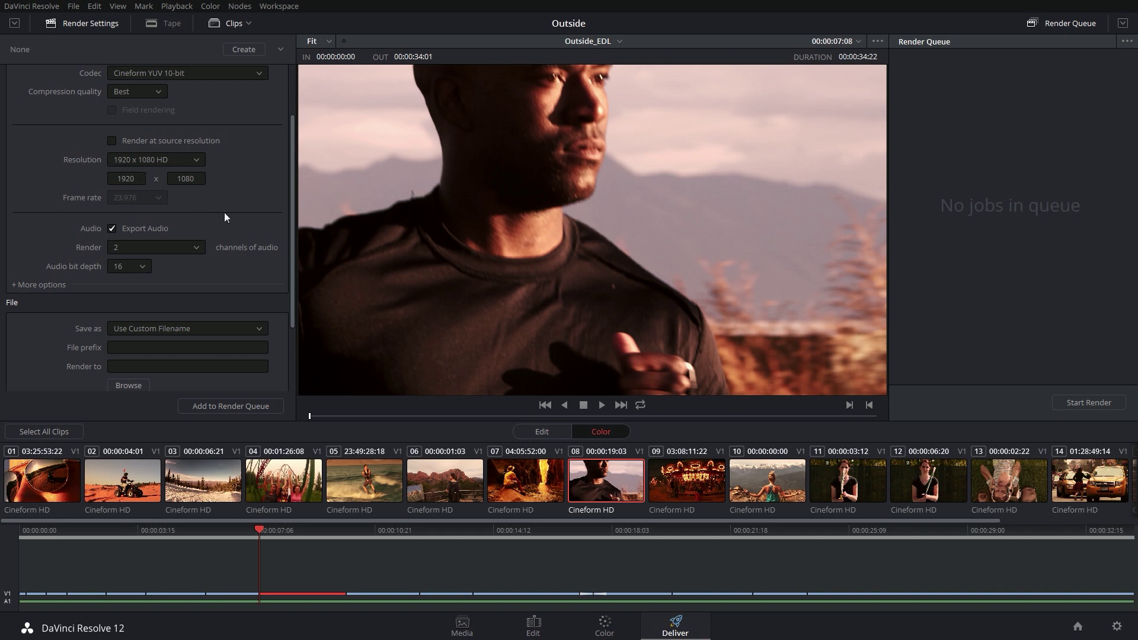
pyautogui.scroll(-2, 287, 196)
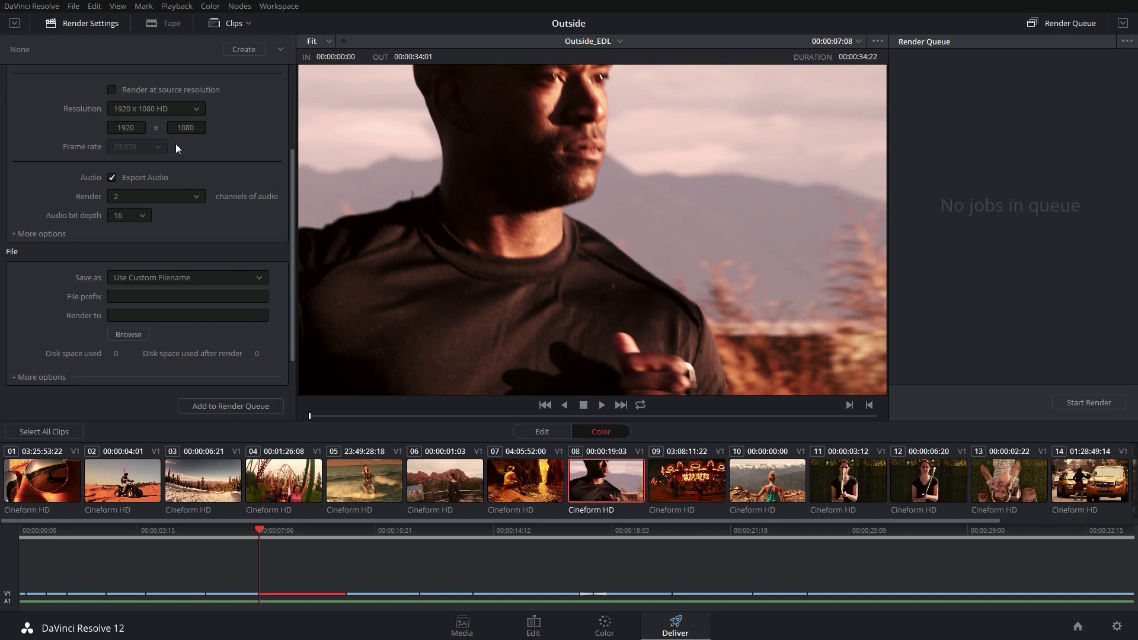
# Step: Turn off Export Audio and expand More options to review pixel aspect ratio and Video/Data level
pyautogui.click(111, 177)
pyautogui.scroll(-2, 289, 176)
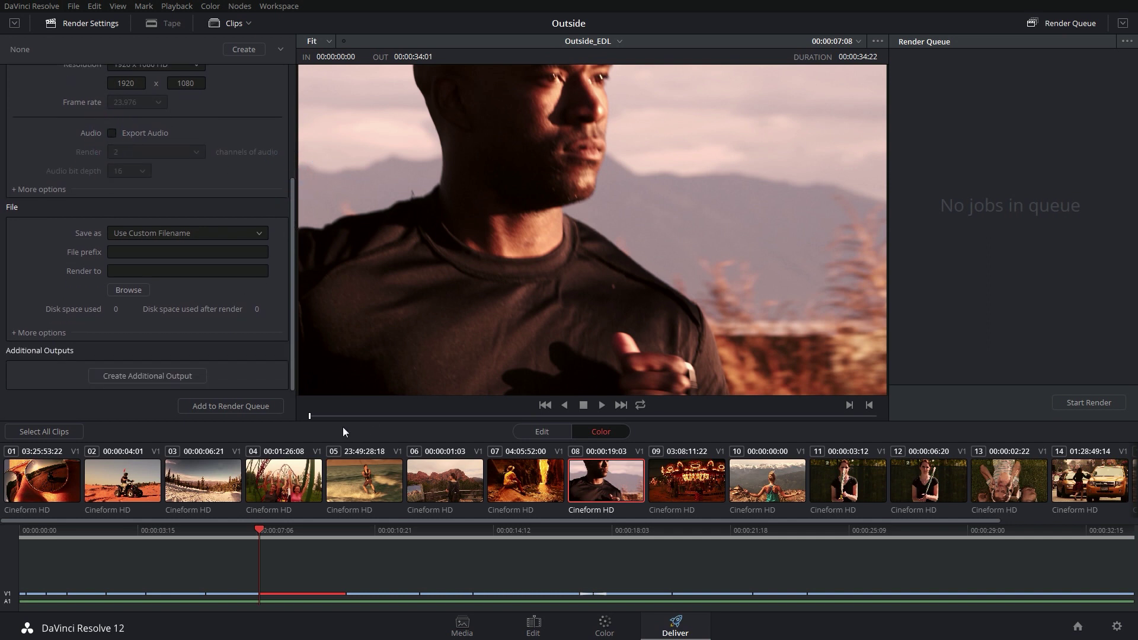
pyautogui.click(38, 189)
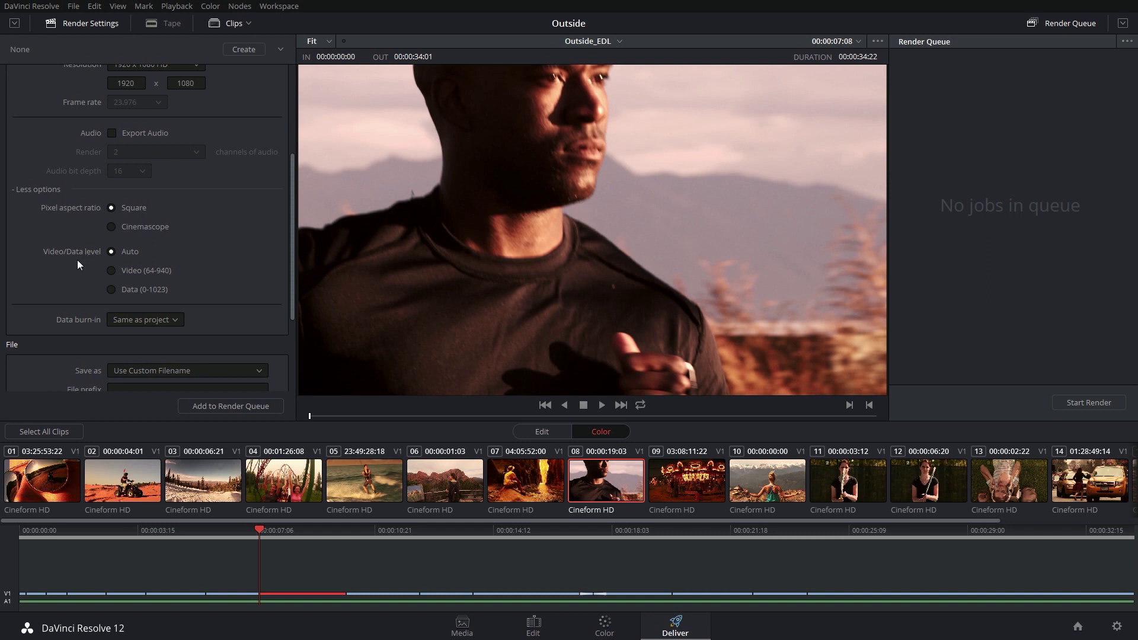
pyautogui.scroll(7, 141, 151)
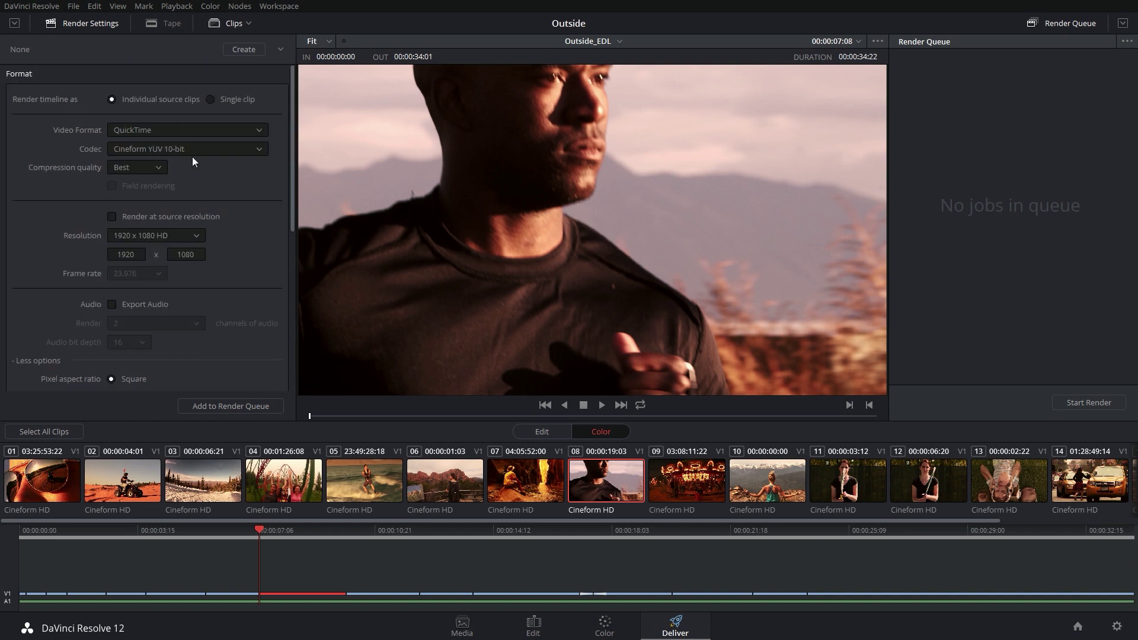
pyautogui.scroll(-12, 246, 242)
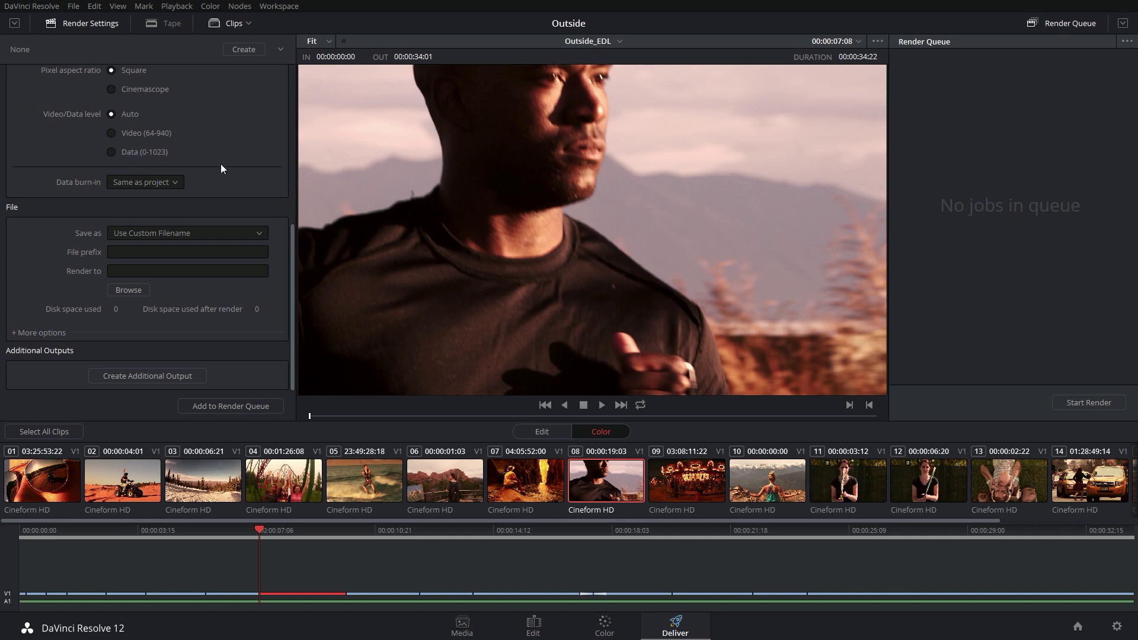
pyautogui.scroll(10, 221, 164)
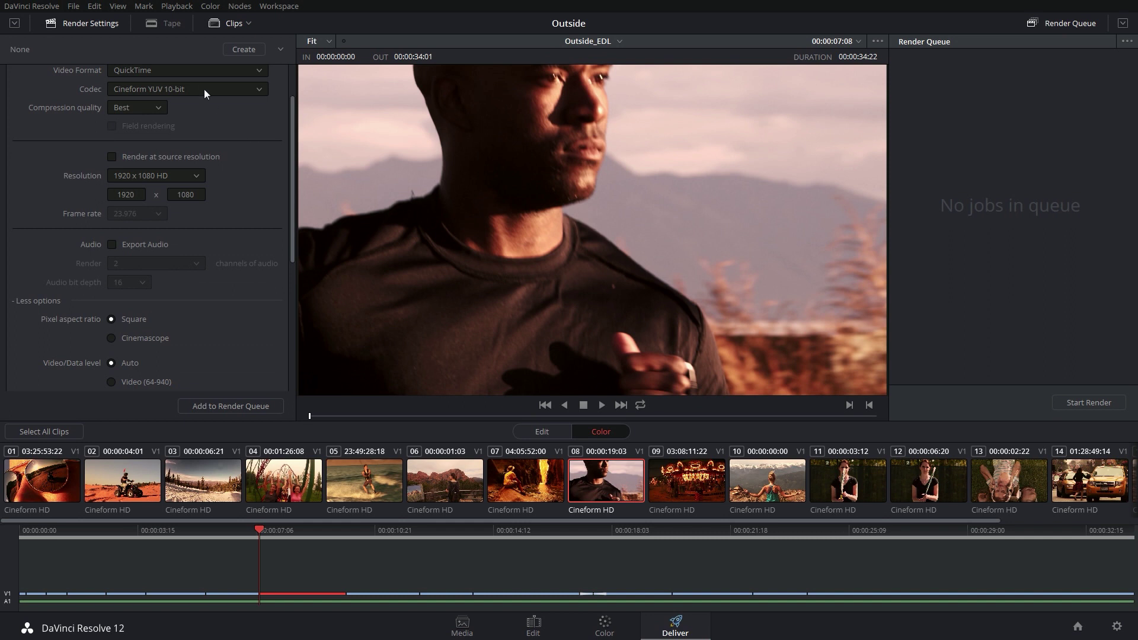
pyautogui.scroll(-10, 242, 203)
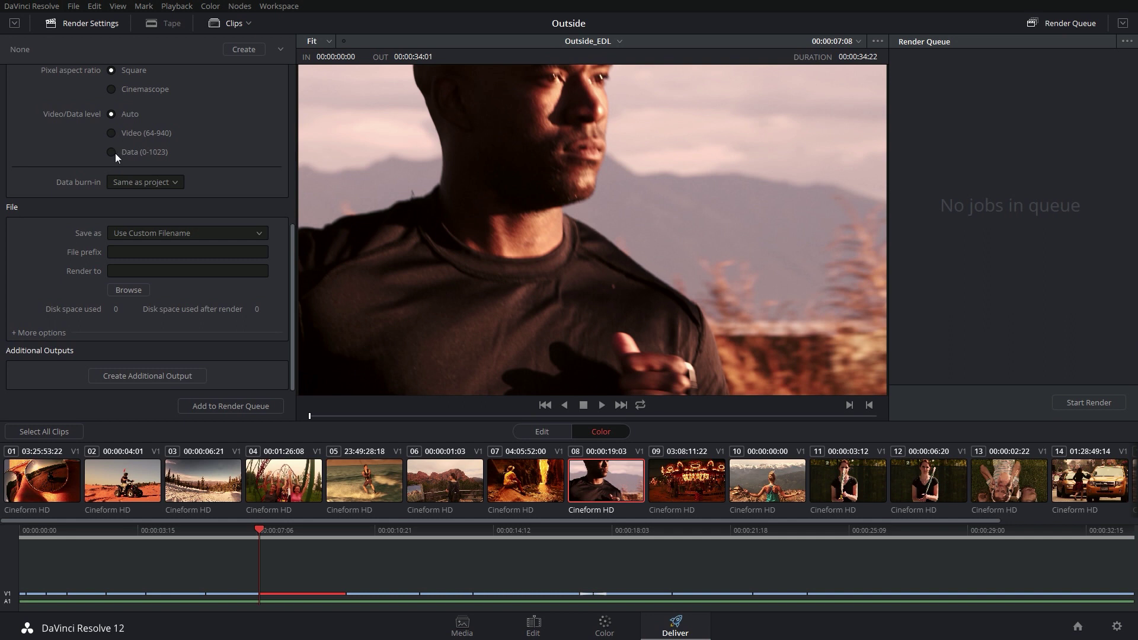
pyautogui.scroll(3, 98, 270)
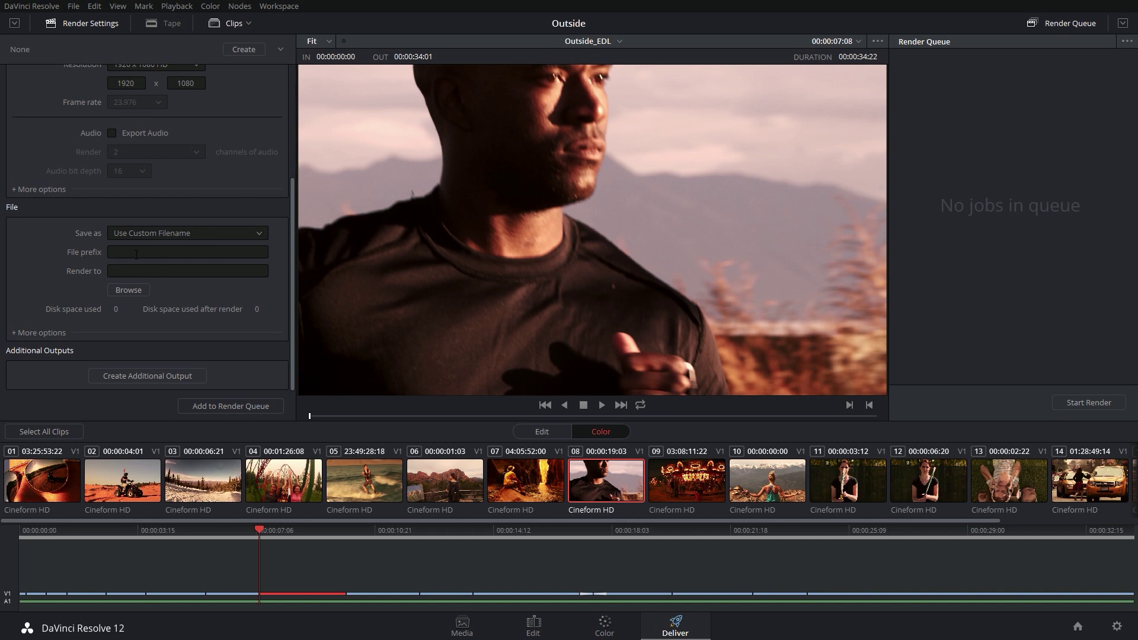
# Step: Set Save as to Use Source Filename and begin choosing the Render to folder
pyautogui.click(126, 234)
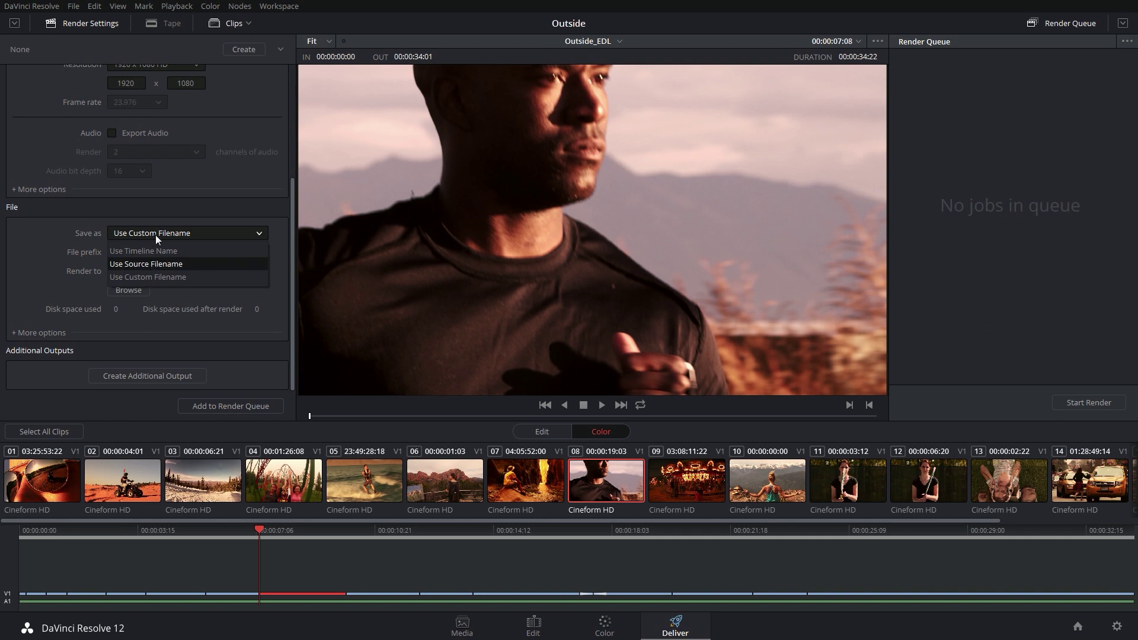
pyautogui.click(166, 263)
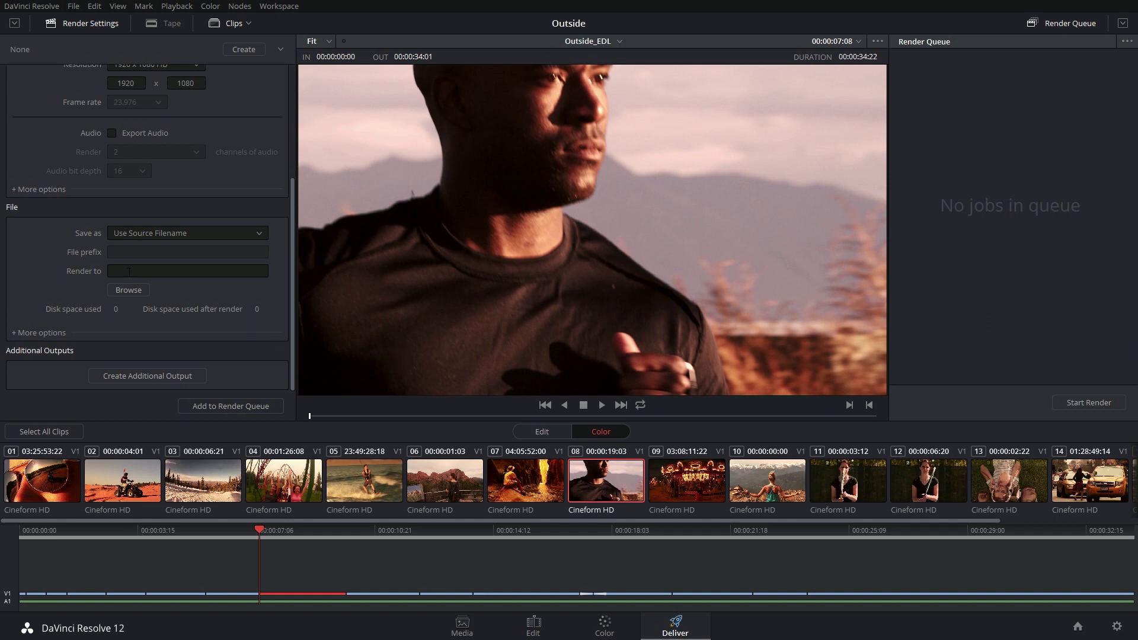
pyautogui.click(130, 291)
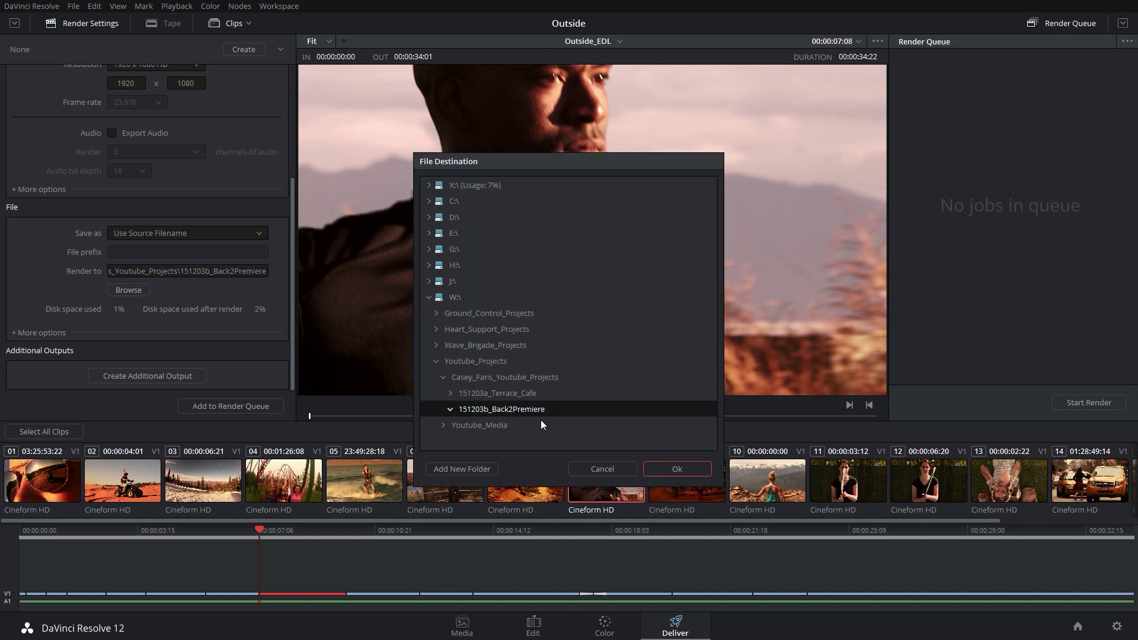
# Step: Create a GRADED folder inside 151203b_Back2Premiere and make it the render destination
pyautogui.click(467, 469)
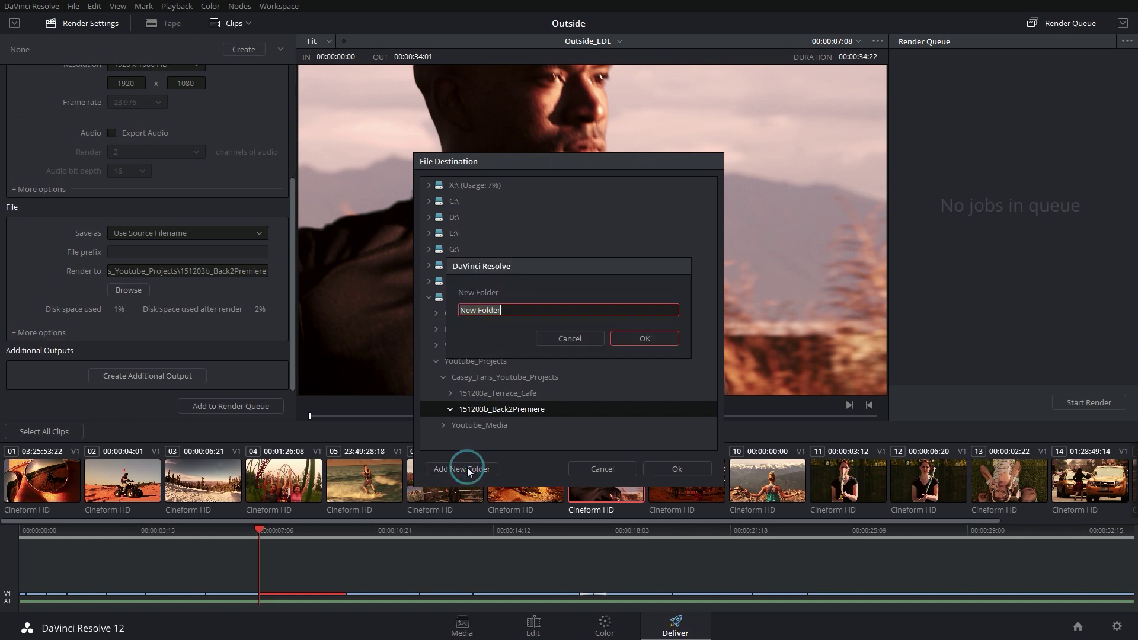
pyautogui.write('GRADED')
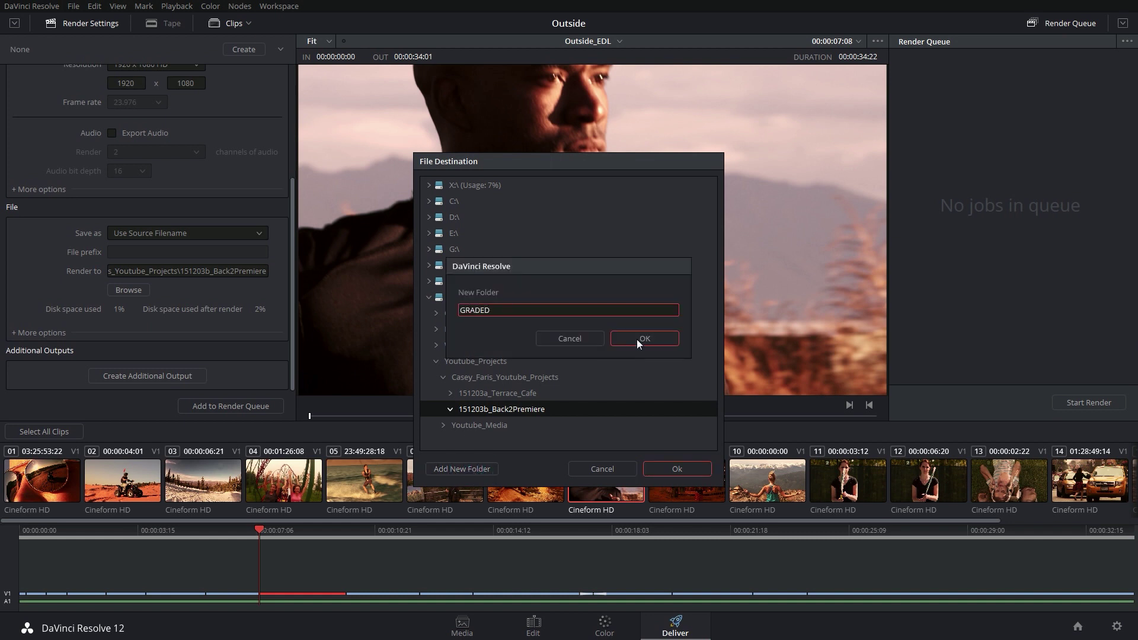
pyautogui.click(637, 339)
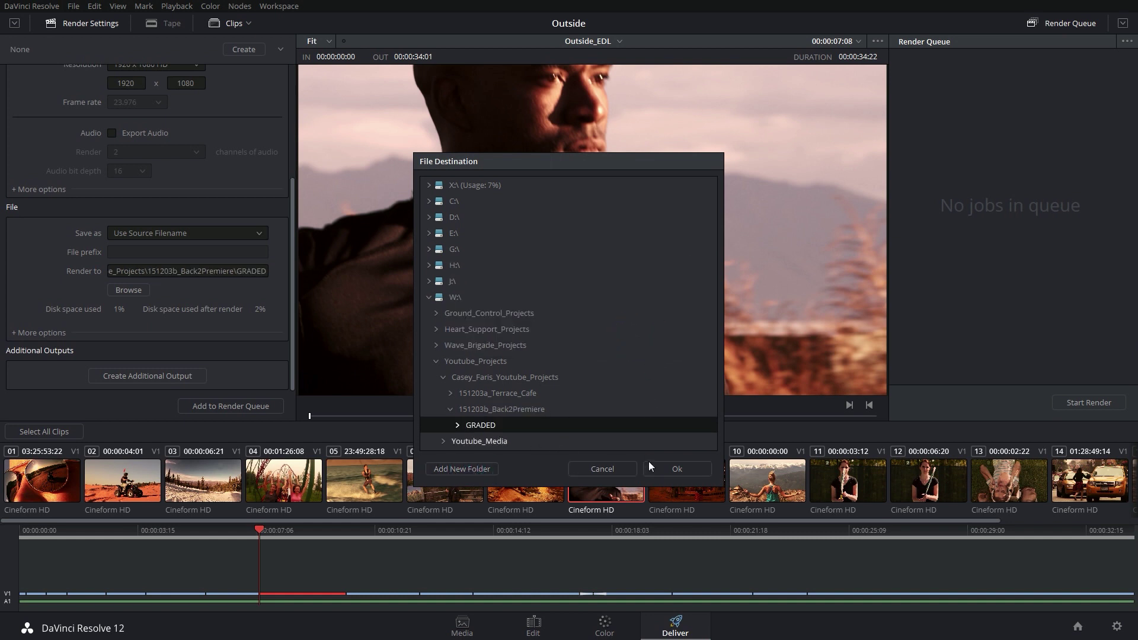
pyautogui.click(685, 468)
pyautogui.scroll(3, 72, 175)
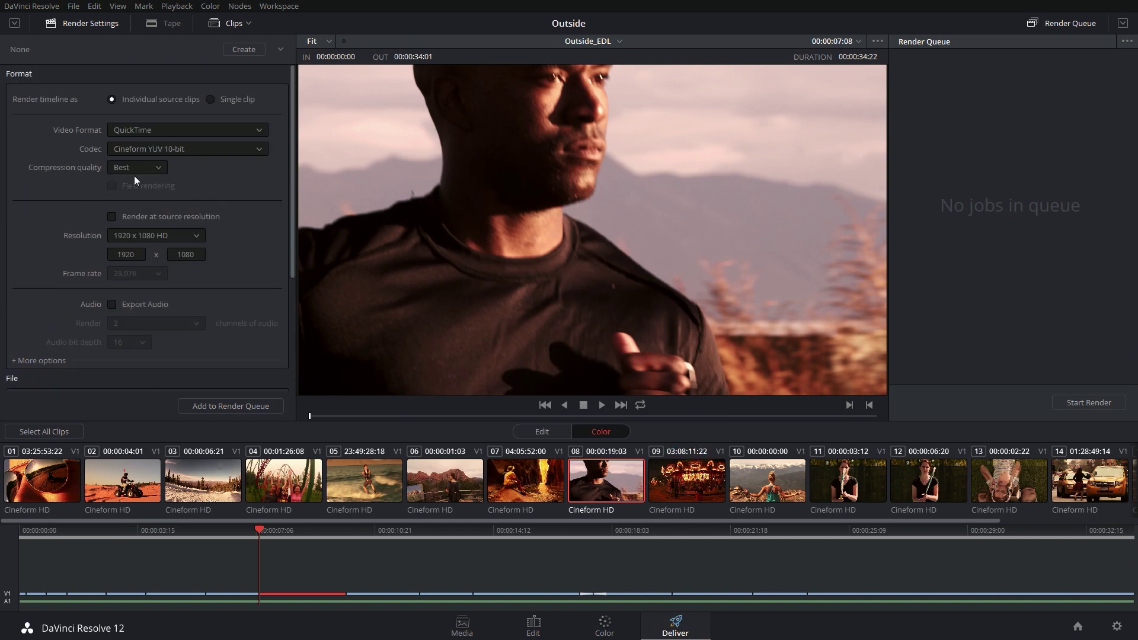
# Step: Expand the file More options and tick Render unique filenames with the unique filename prefix
pyautogui.scroll(-3, 135, 173)
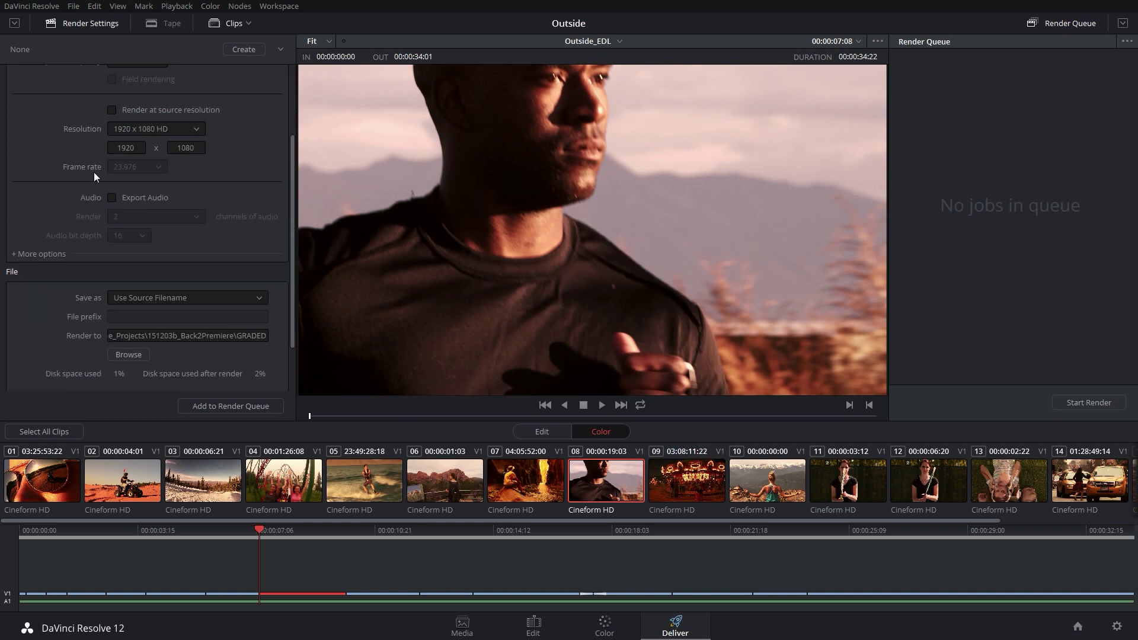
pyautogui.scroll(-2, 65, 202)
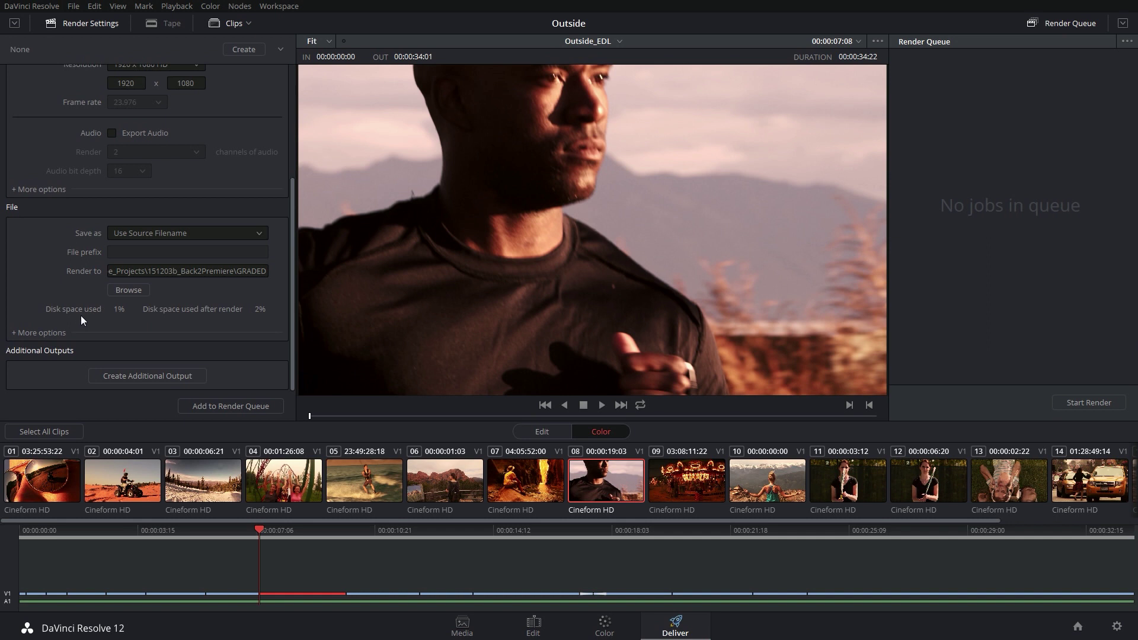
pyautogui.click(32, 333)
pyautogui.scroll(-4, 54, 285)
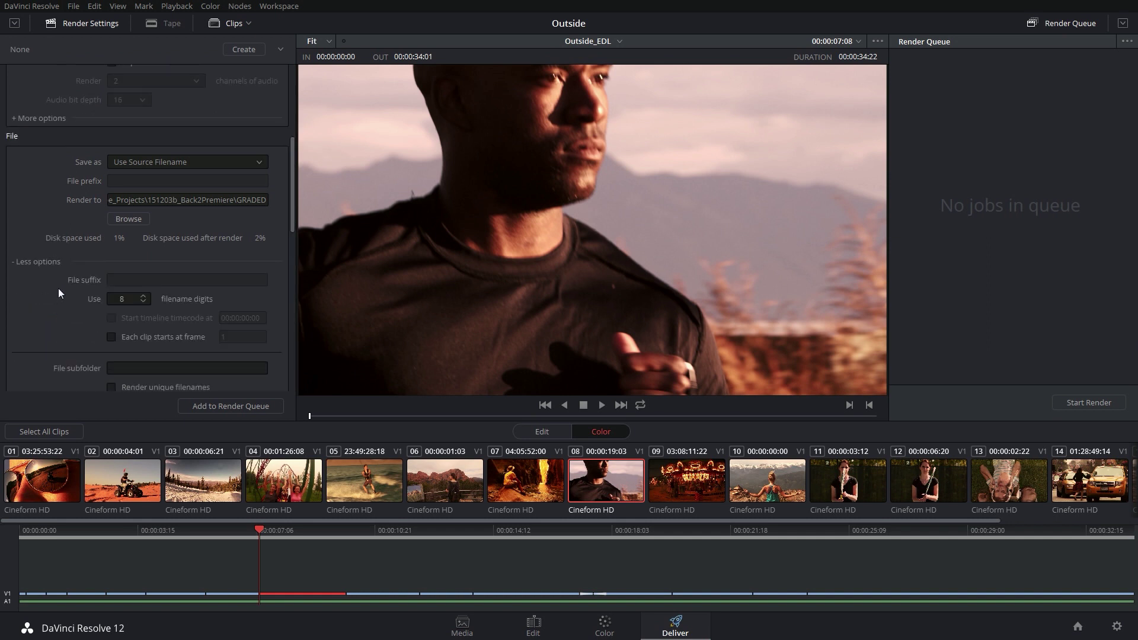
pyautogui.scroll(-1, 65, 243)
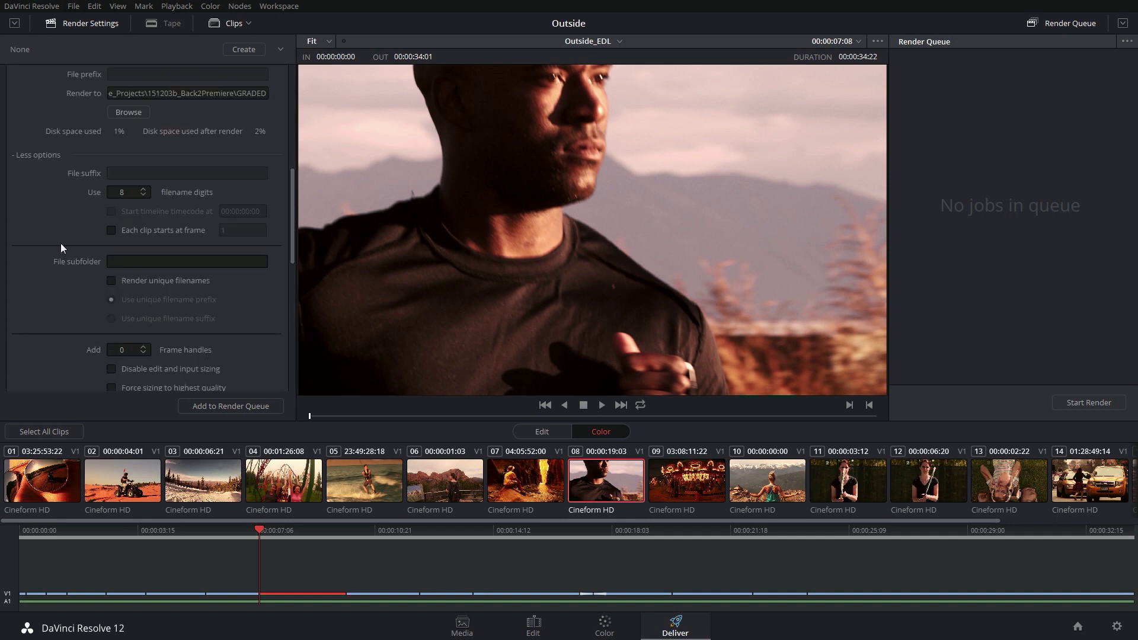
pyautogui.click(116, 281)
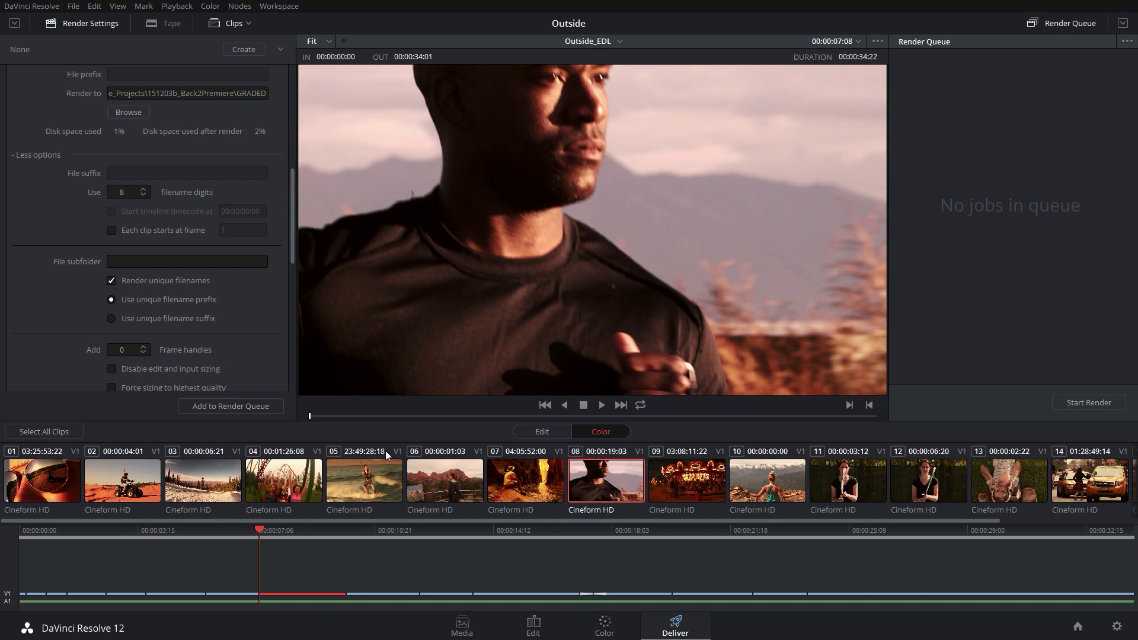
# Step: Preview the last clip, number 16, and return to the start of the timeline
pyautogui.hscroll(3, 721, 480)
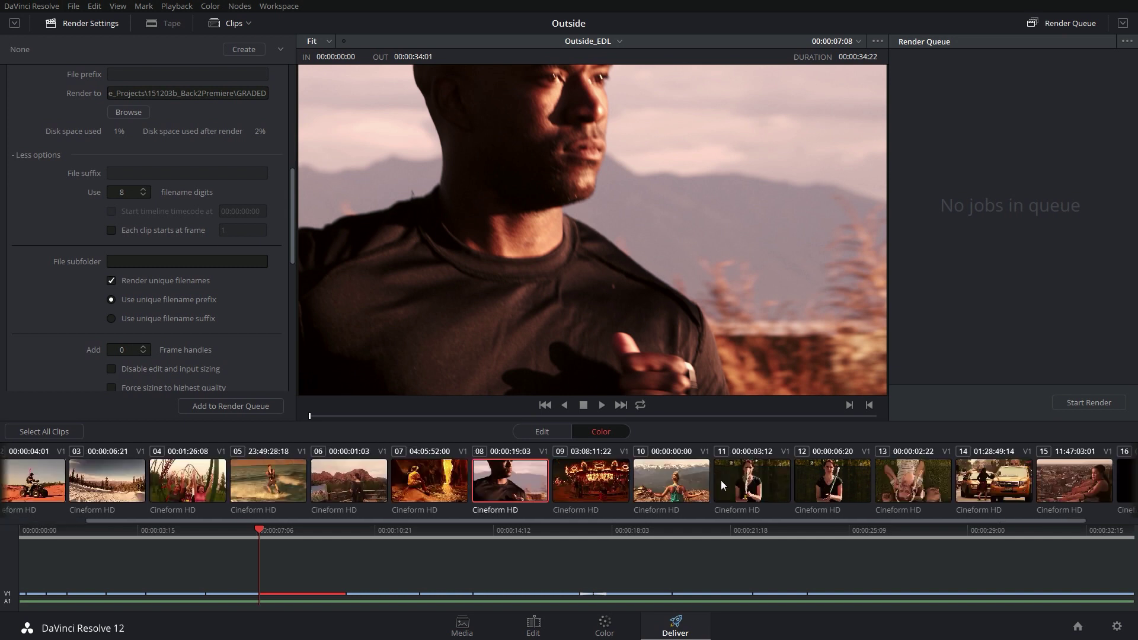
pyautogui.click(1099, 490)
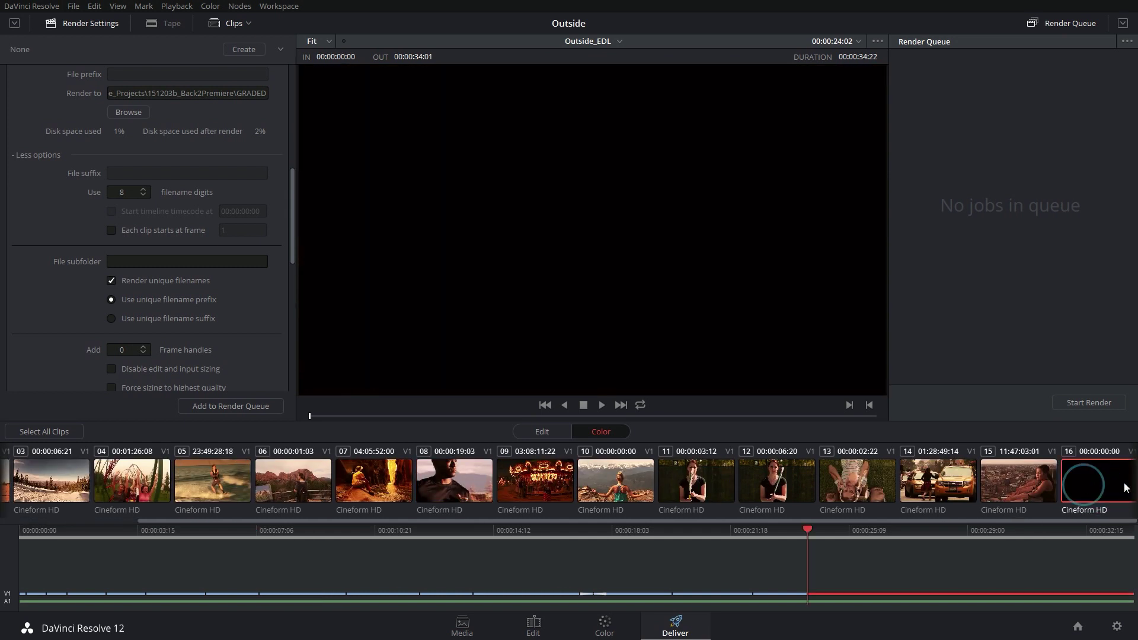
pyautogui.press('Home')
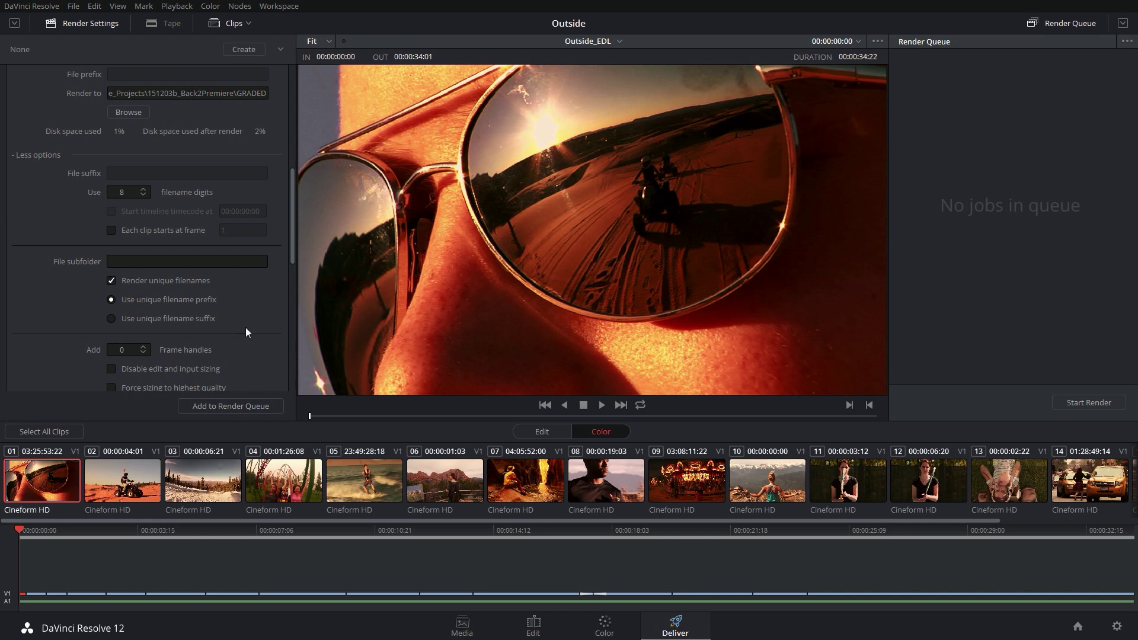
pyautogui.scroll(3, 245, 327)
pyautogui.scroll(-1, 42, 308)
pyautogui.scroll(5, 41, 308)
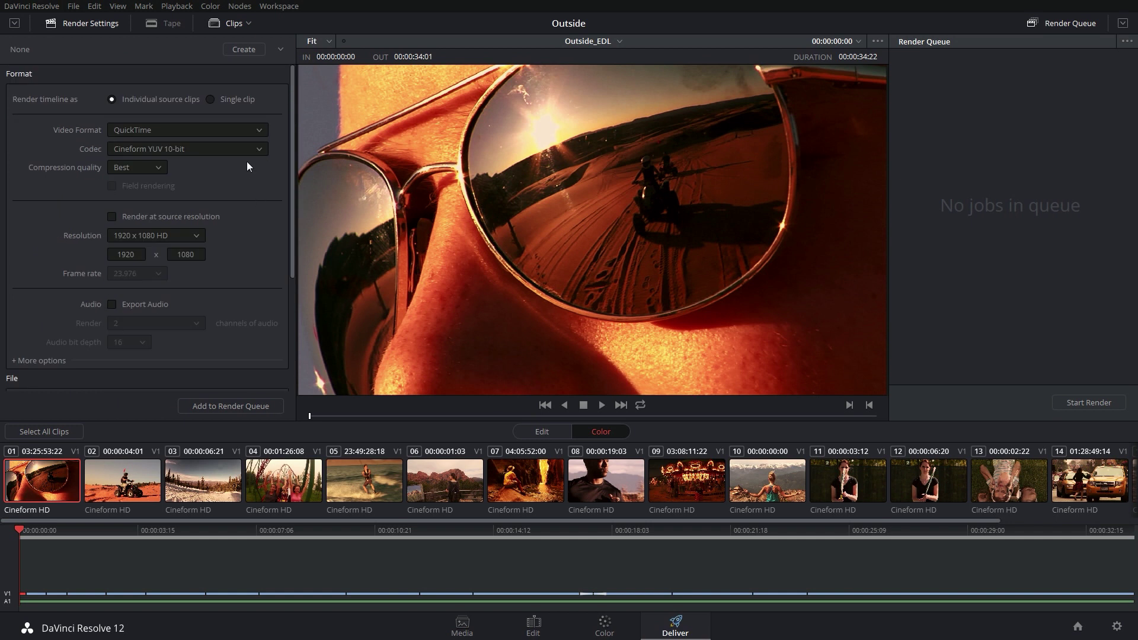
pyautogui.scroll(-2, 270, 214)
pyautogui.scroll(3, 267, 213)
# Step: Create a new render preset named Cineform_4_Premiere
pyautogui.click(248, 50)
pyautogui.click(525, 321)
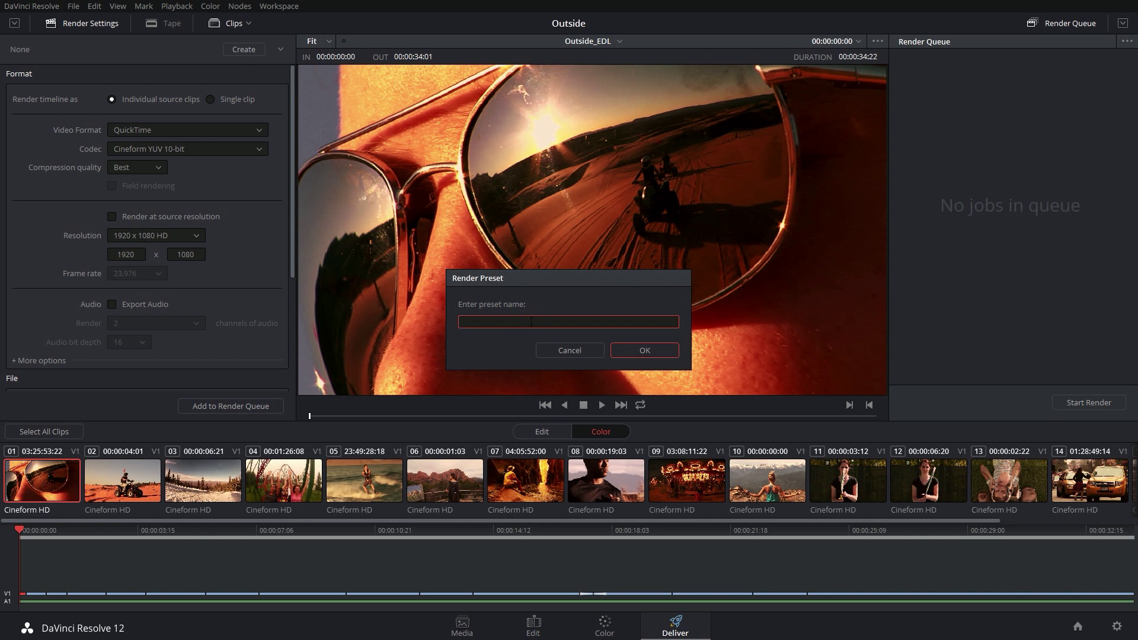
pyautogui.write('Clineform_4_Premiere')
pyautogui.click(646, 350)
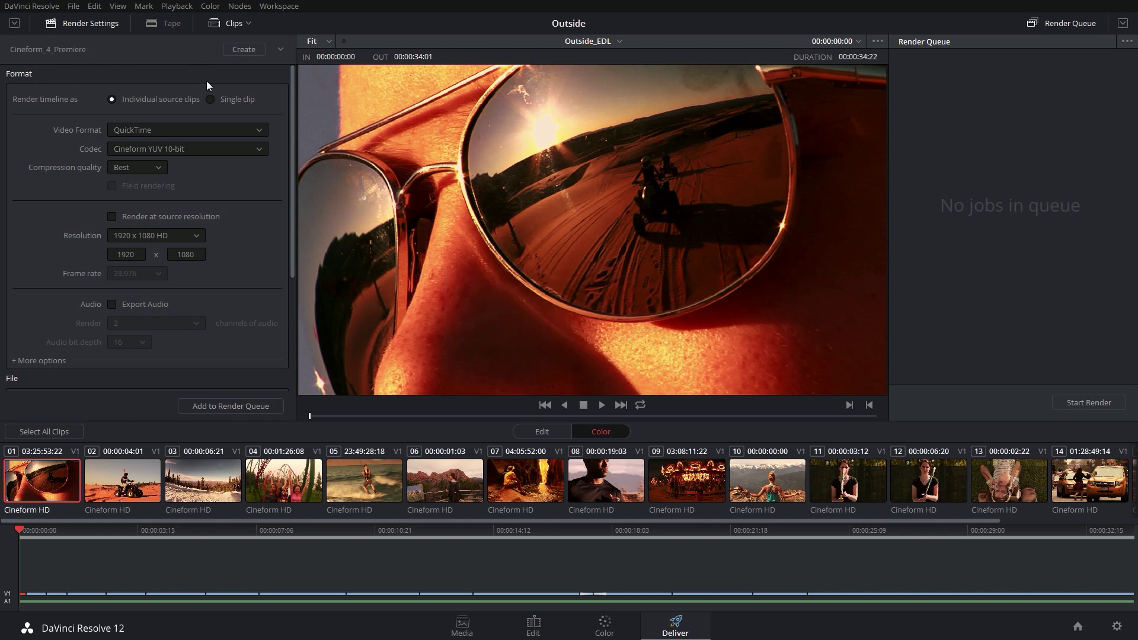
# Step: Check the saved render preset list to confirm the new preset is there
pyautogui.click(281, 49)
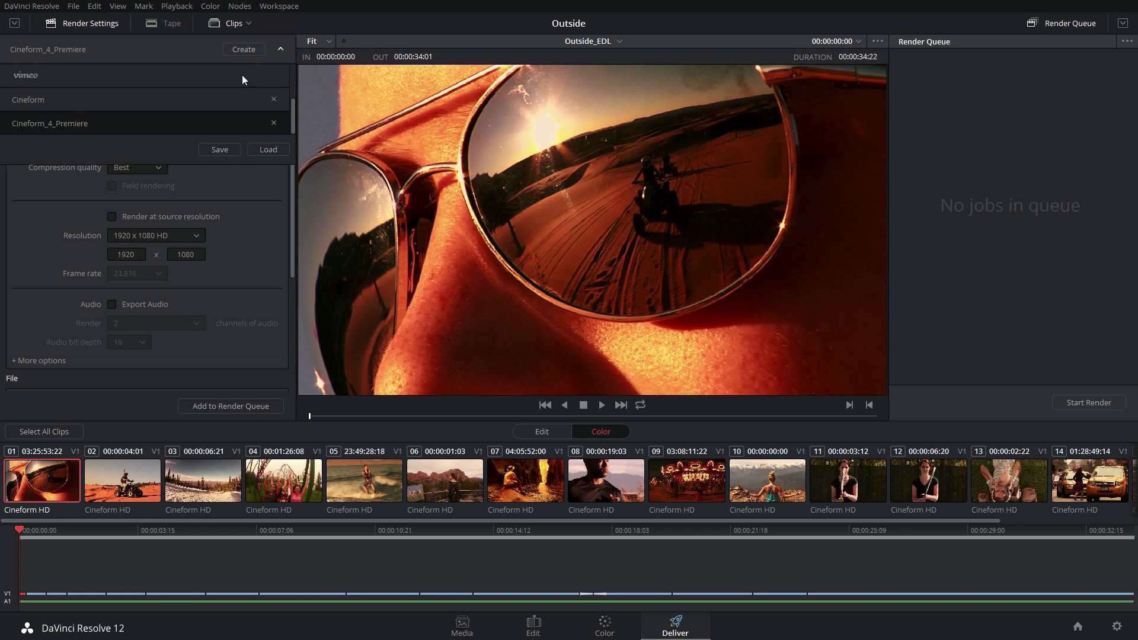
pyautogui.scroll(-3, 159, 101)
pyautogui.scroll(3, 160, 100)
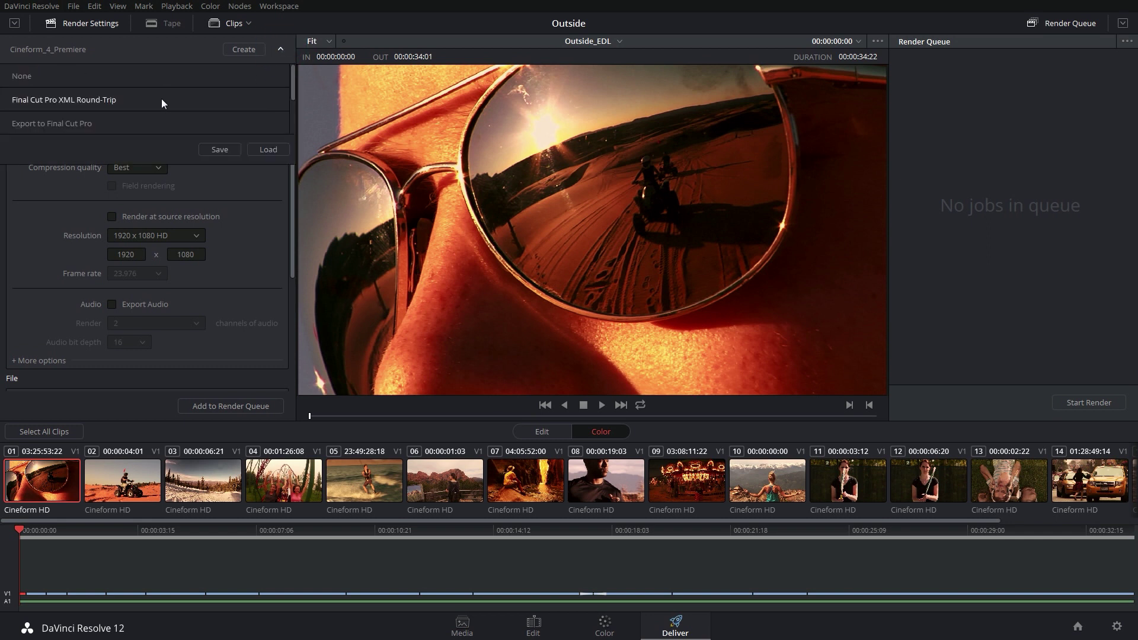
pyautogui.click(267, 149)
pyautogui.moveTo(292, 128); pyautogui.dragTo(287, 258)
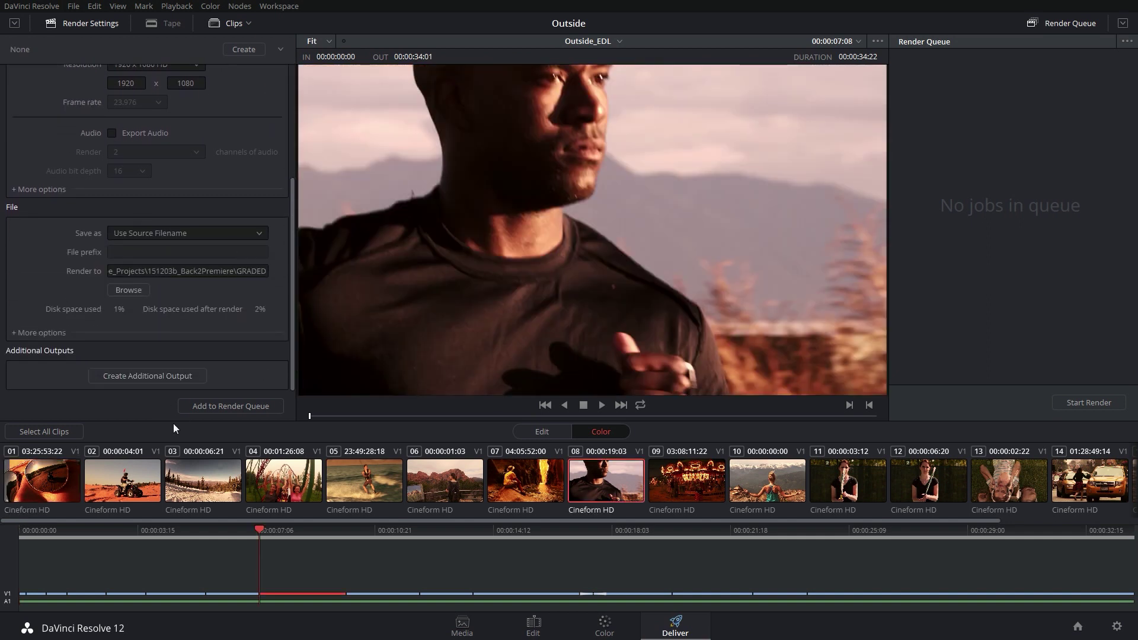
# Step: Try In 00:00:01:11 on clip 04 and Out 00:00:07:07 on clip 07, then reset to all clips
pyautogui.click(63, 434)
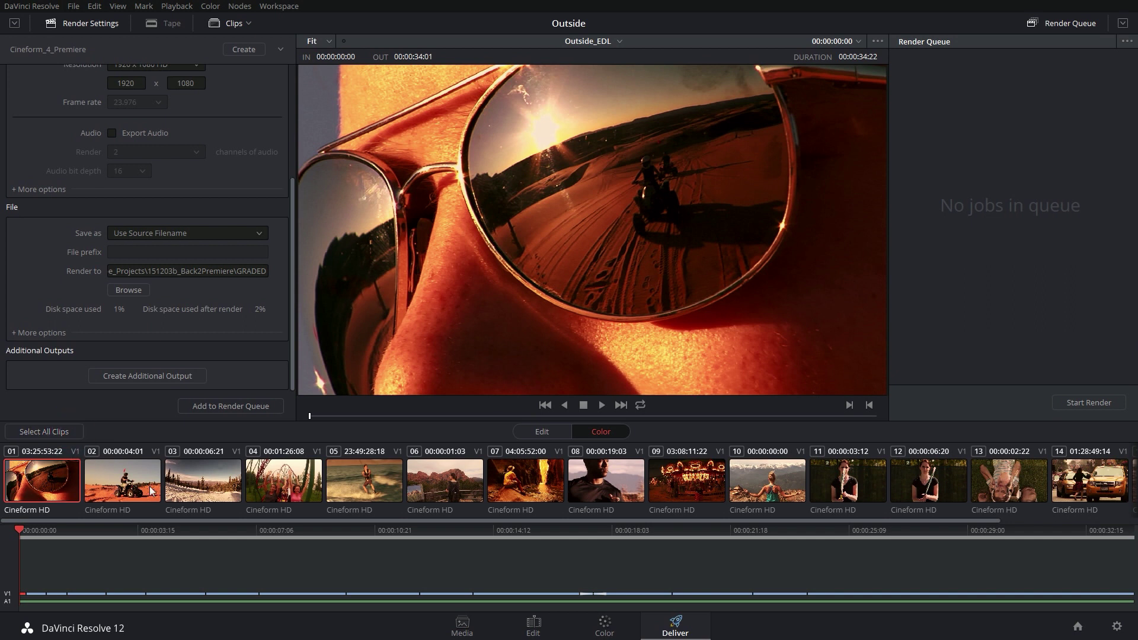
pyautogui.click(266, 481)
pyautogui.click(532, 491)
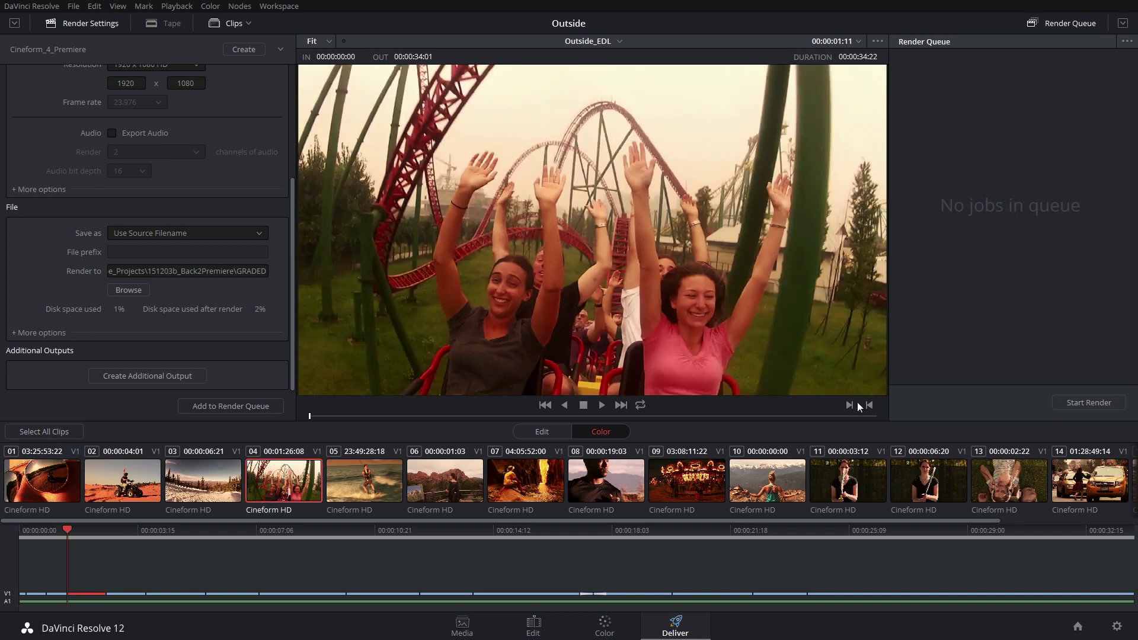
pyautogui.click(850, 405)
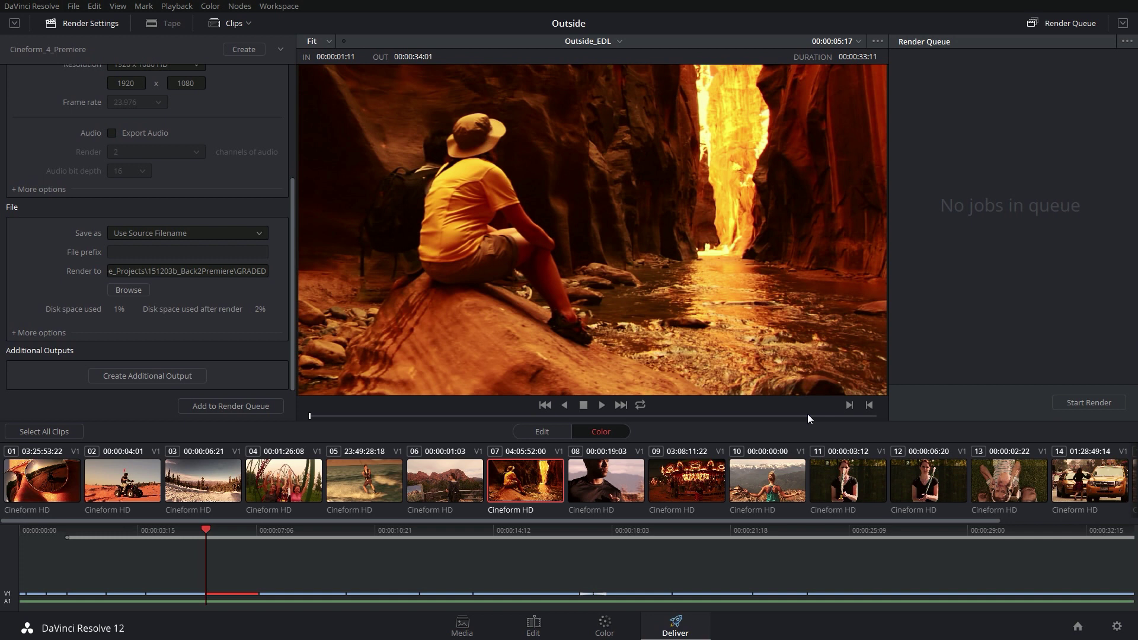
pyautogui.click(869, 405)
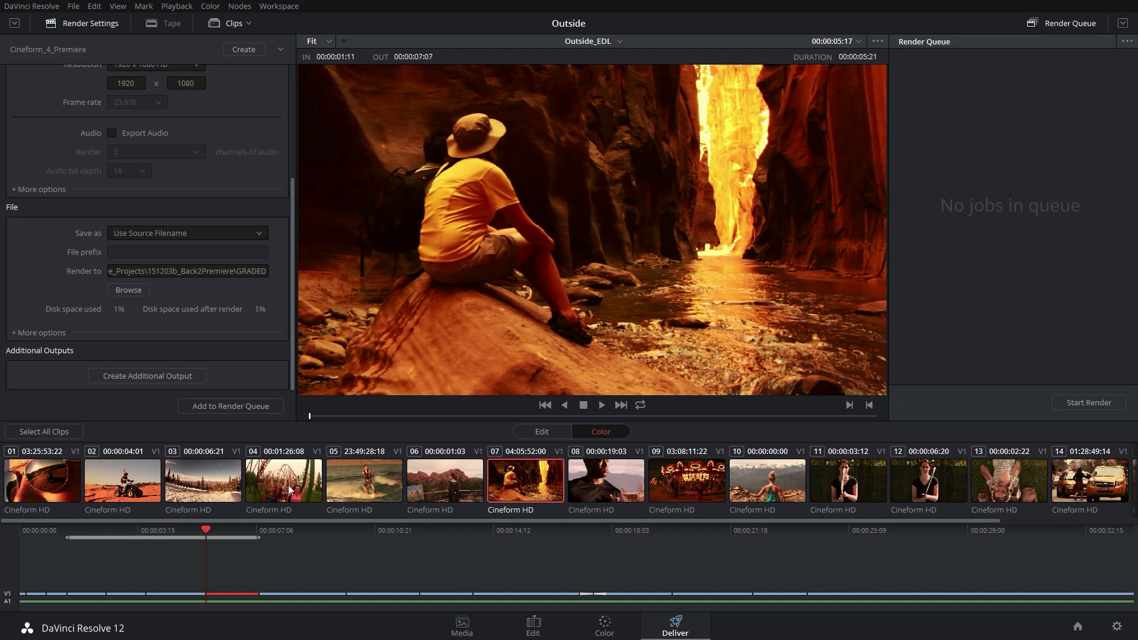
pyautogui.press('Home')
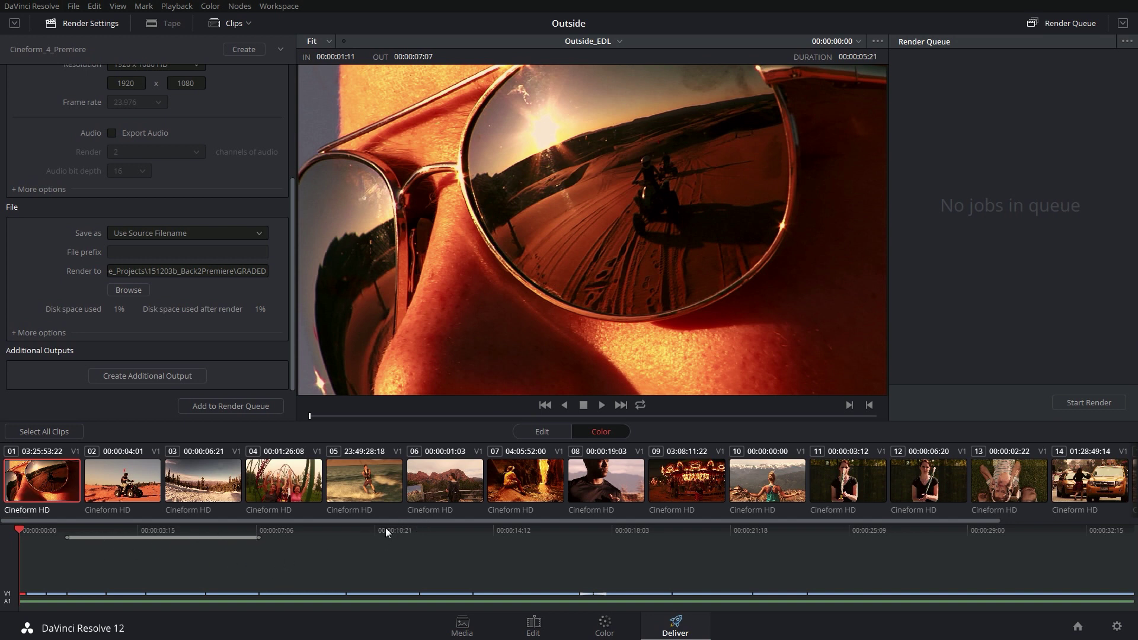
pyautogui.click(44, 432)
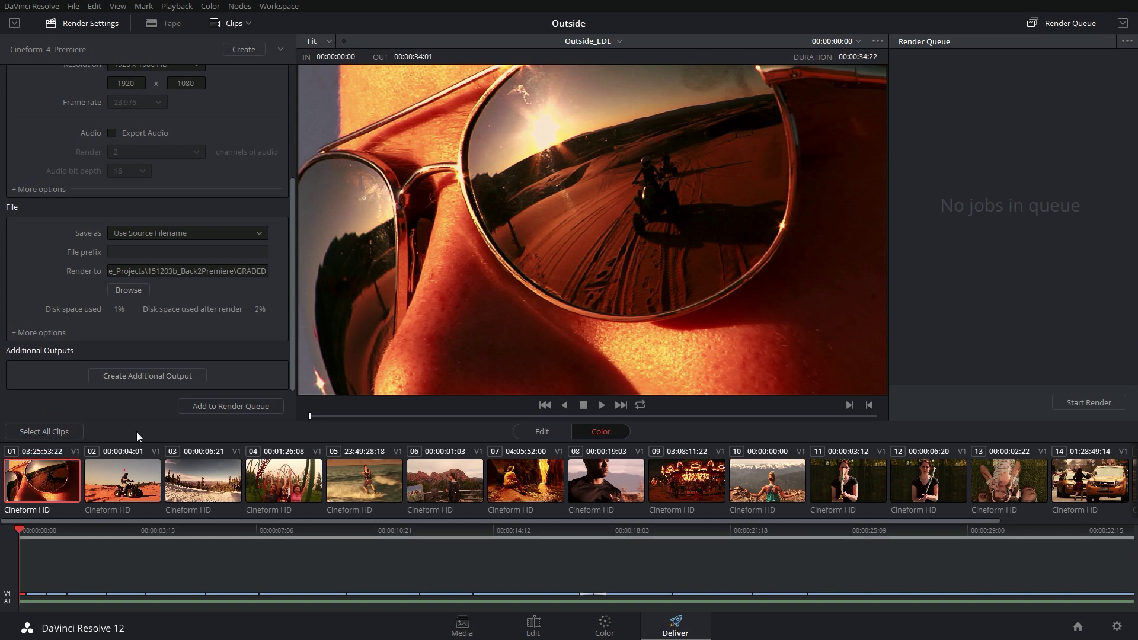
# Step: Add the Outside_EDL job to the Render Queue and start rendering it
pyautogui.click(230, 407)
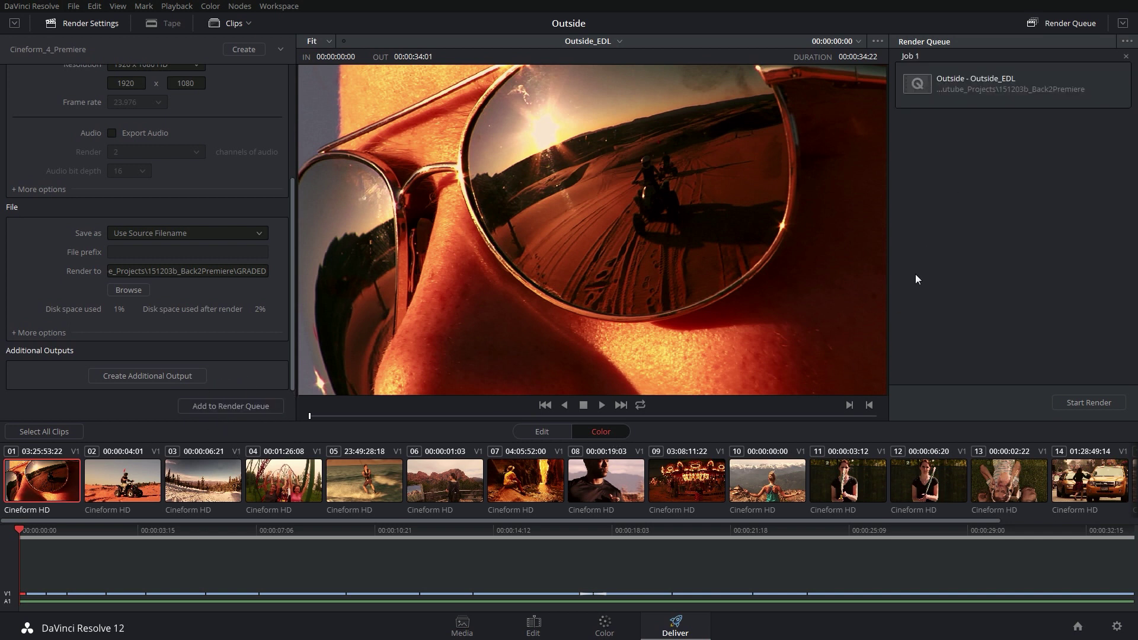
pyautogui.click(1072, 404)
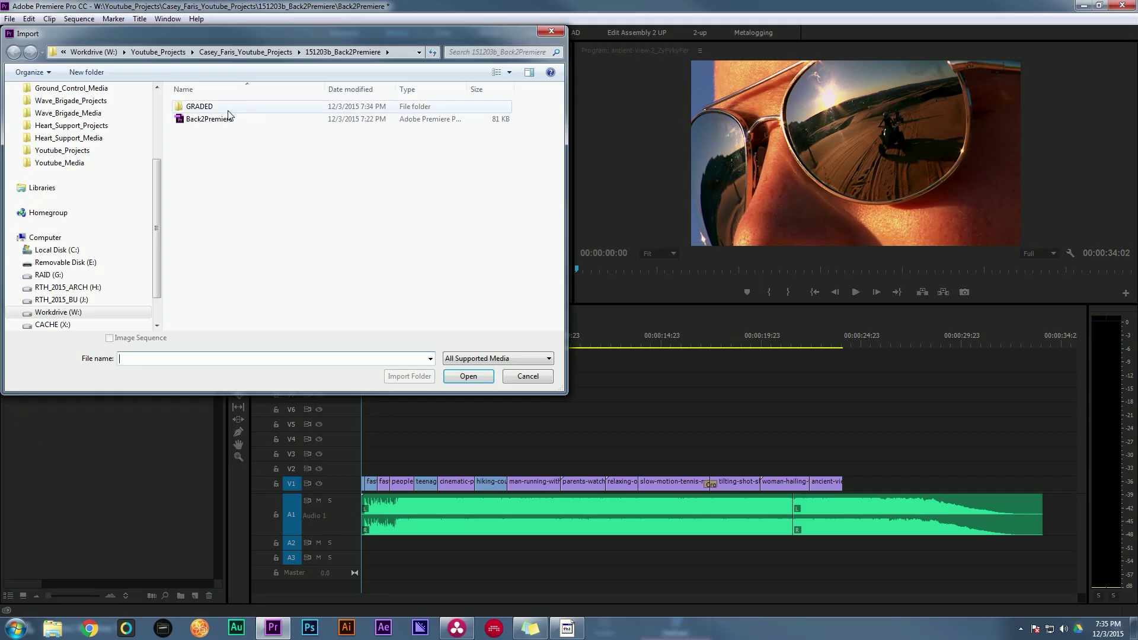
# Step: Check the rendered clips inside GRADED, then import the whole GRADED folder into the project
pyautogui.click(195, 112)
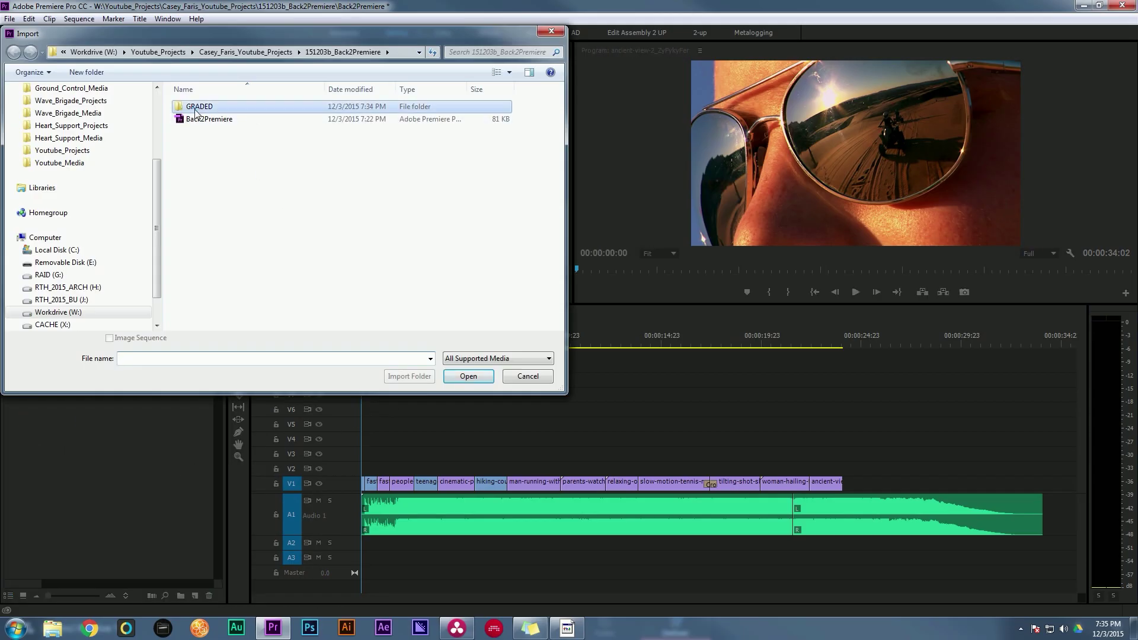
pyautogui.doubleClick(195, 111)
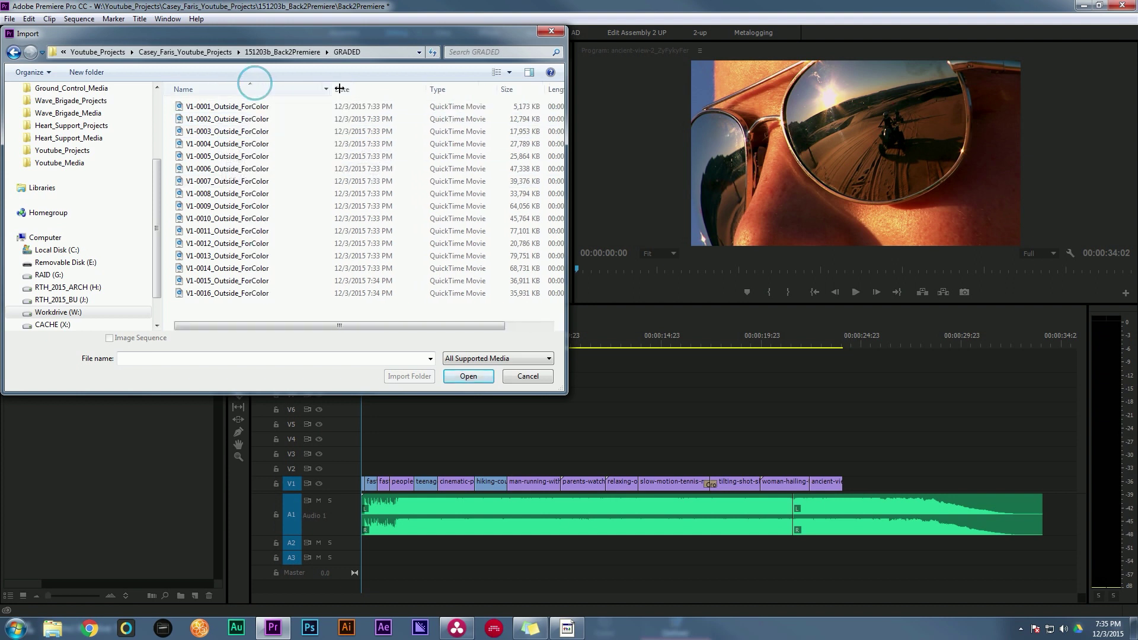
pyautogui.moveTo(339, 89); pyautogui.dragTo(351, 88)
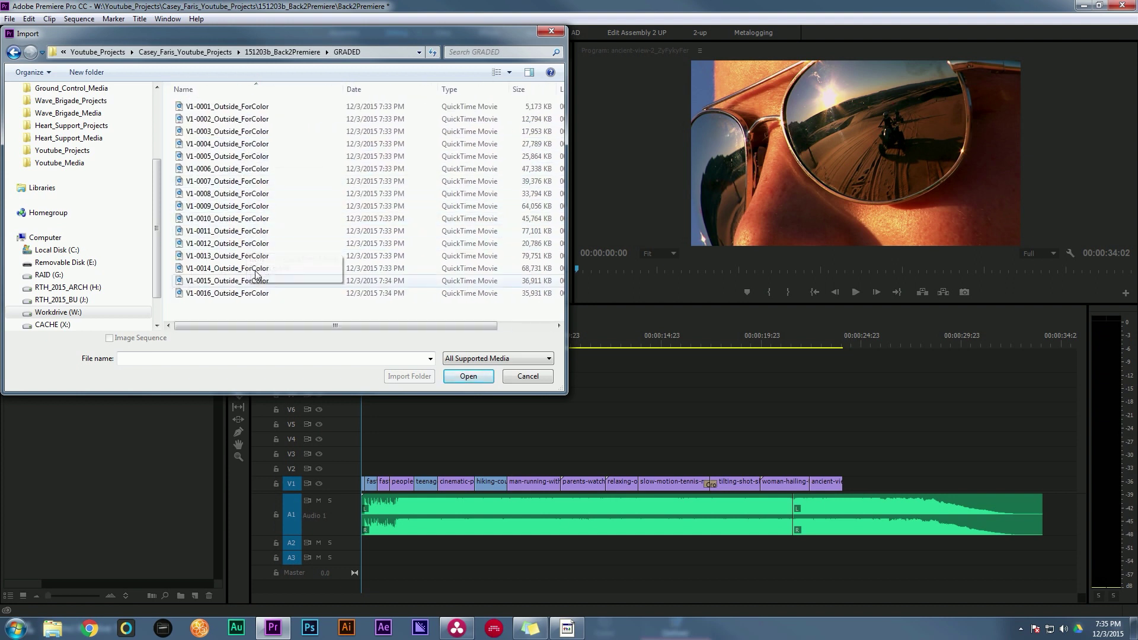
pyautogui.press('BackSpace')
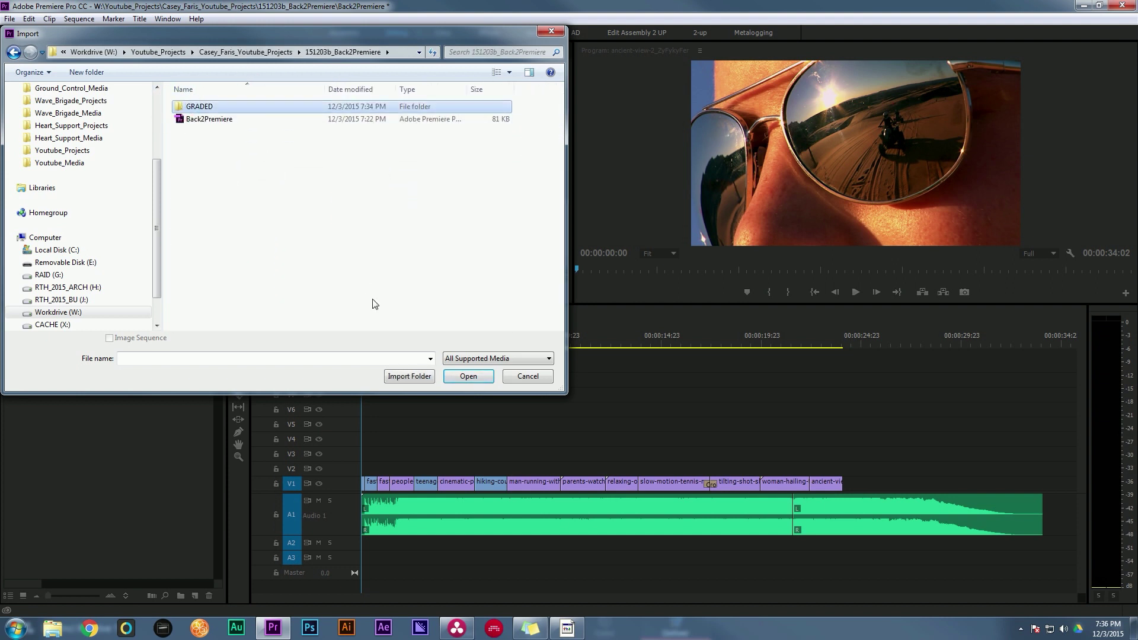
pyautogui.click(401, 377)
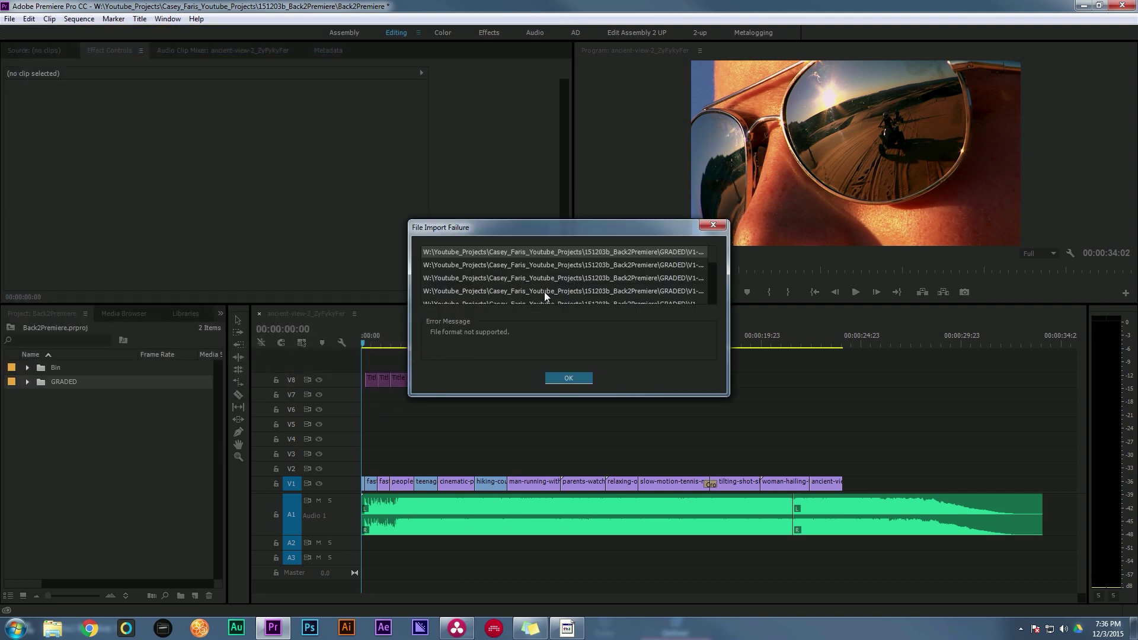
pyautogui.scroll(-2, 544, 292)
pyautogui.scroll(2, 548, 290)
# Step: Dismiss the File Import Failure warning and expand the GRADED bin to list clips V1-0001 to V1-0016
pyautogui.click(566, 378)
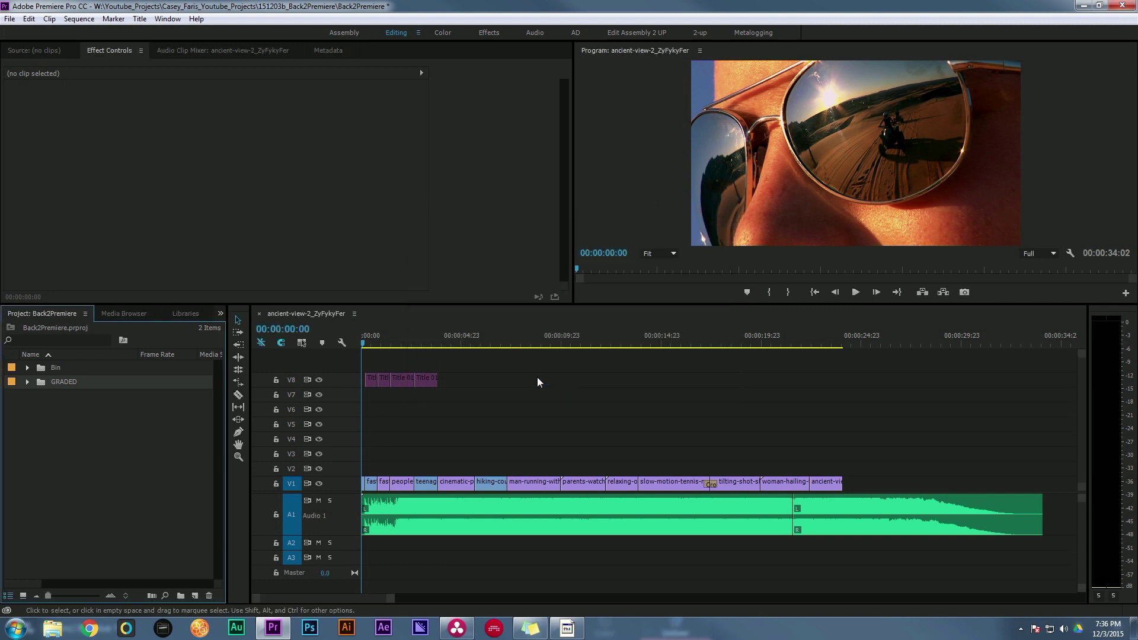
pyautogui.click(27, 382)
pyautogui.click(119, 396)
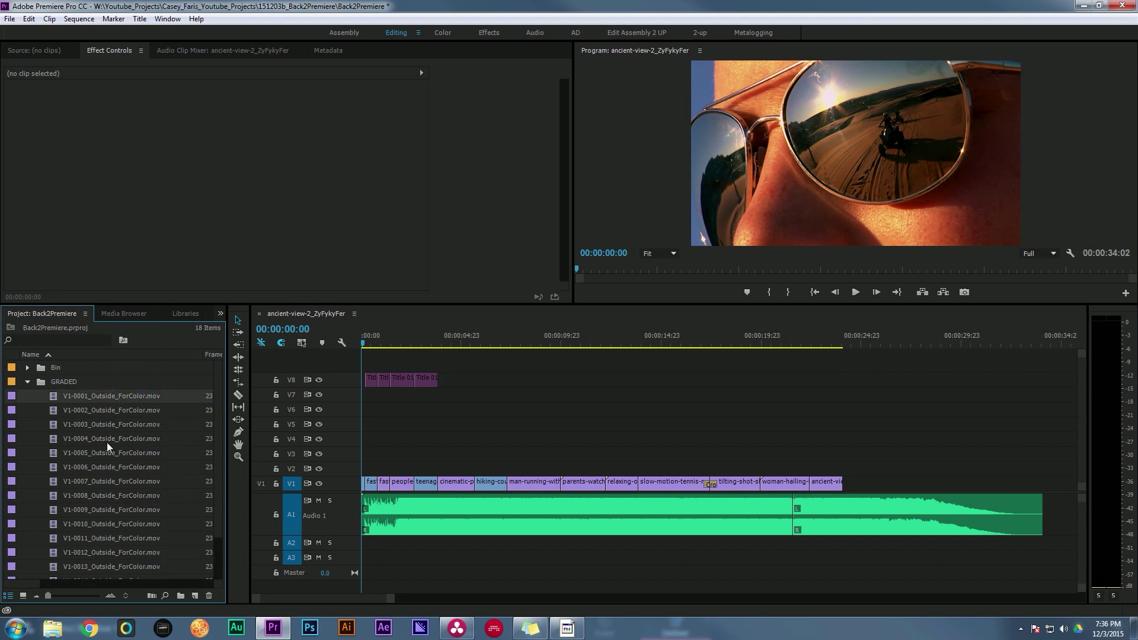
pyautogui.scroll(-1, 106, 443)
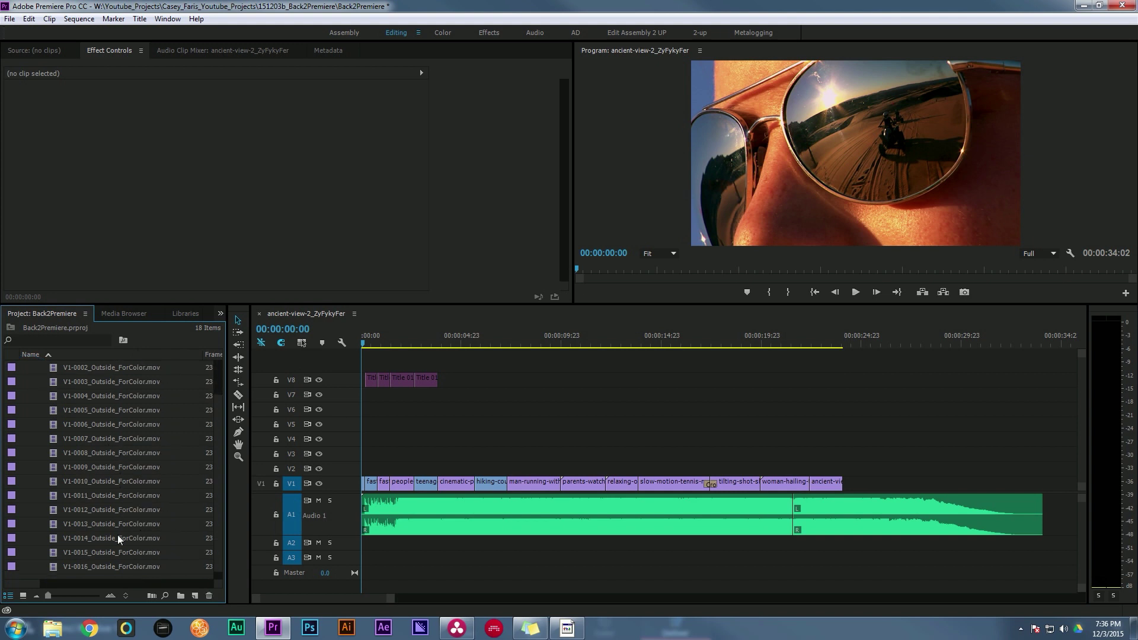
pyautogui.scroll(1, 113, 510)
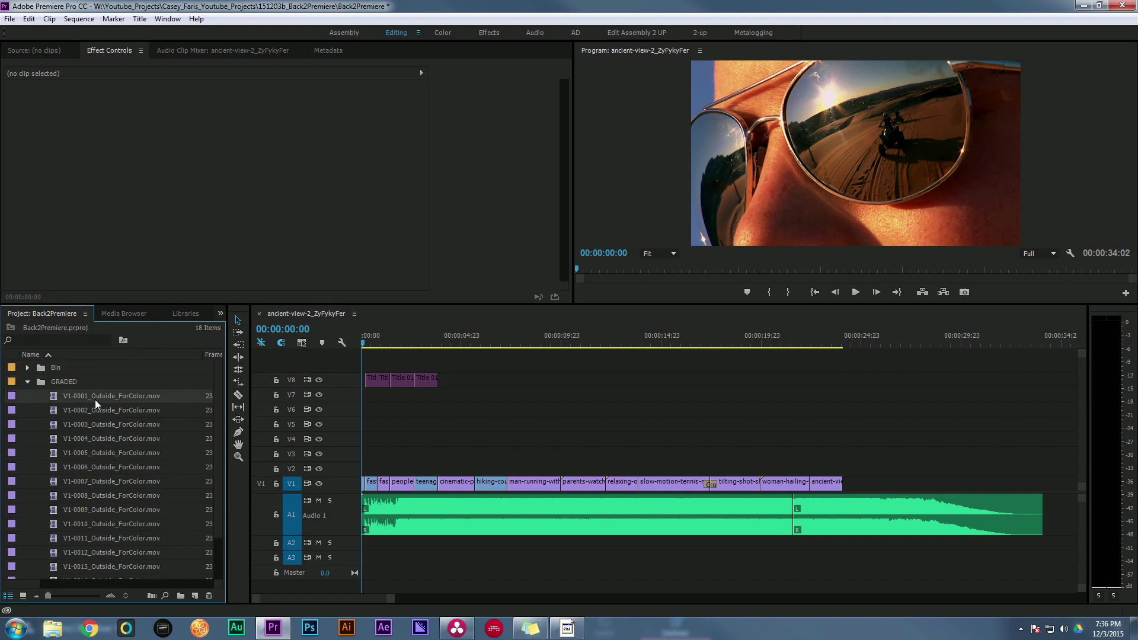
pyautogui.scroll(-1, 148, 465)
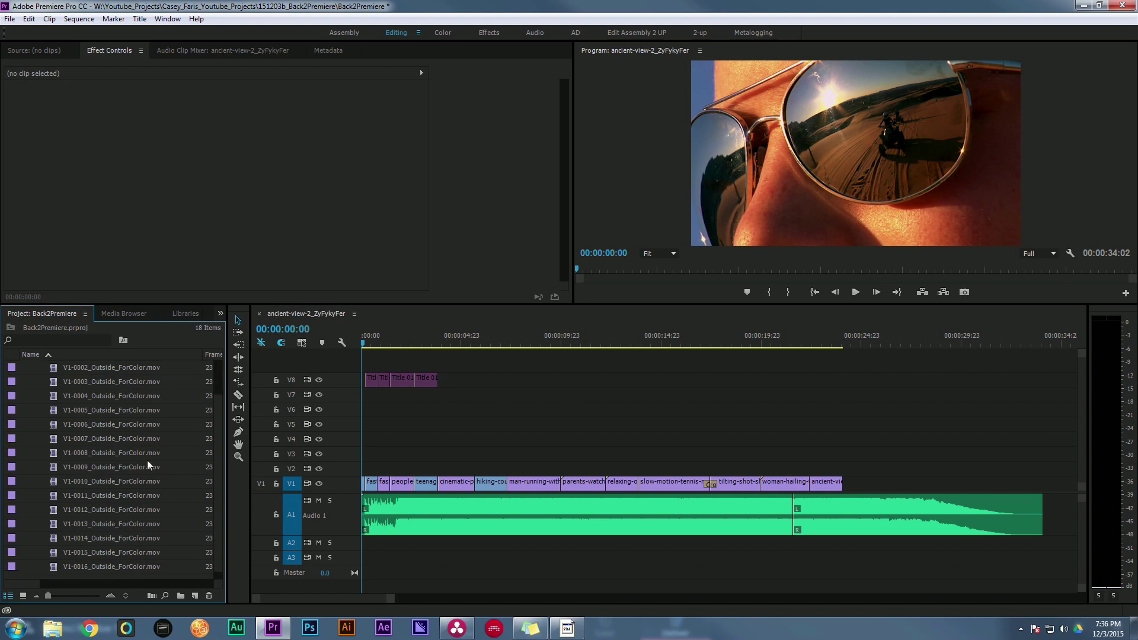
# Step: Drag graded clips V1-0001 through V1-0016 from the bin onto V3
pyautogui.keyDown('shift'); pyautogui.click(141, 568); pyautogui.keyUp('shift')
pyautogui.scroll(1, 141, 565)
pyautogui.moveTo(150, 498); pyautogui.dragTo(343, 455)
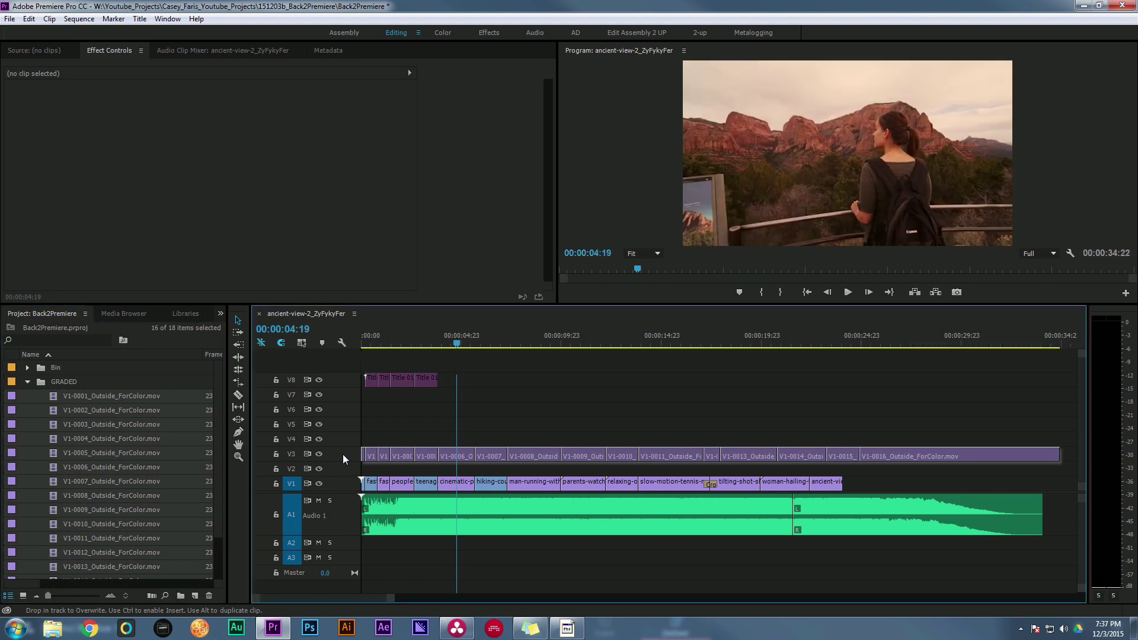
pyautogui.press('=')
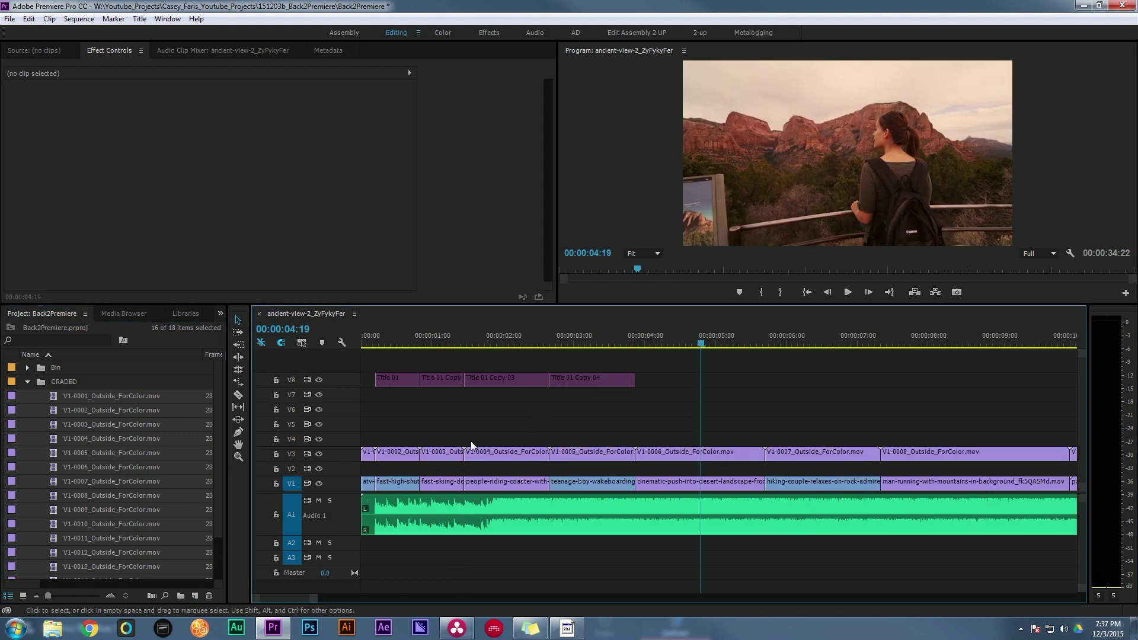
# Step: Toggle graded clip V1-0006 with Shift+E to compare it against the ungraded footage
pyautogui.click(665, 454)
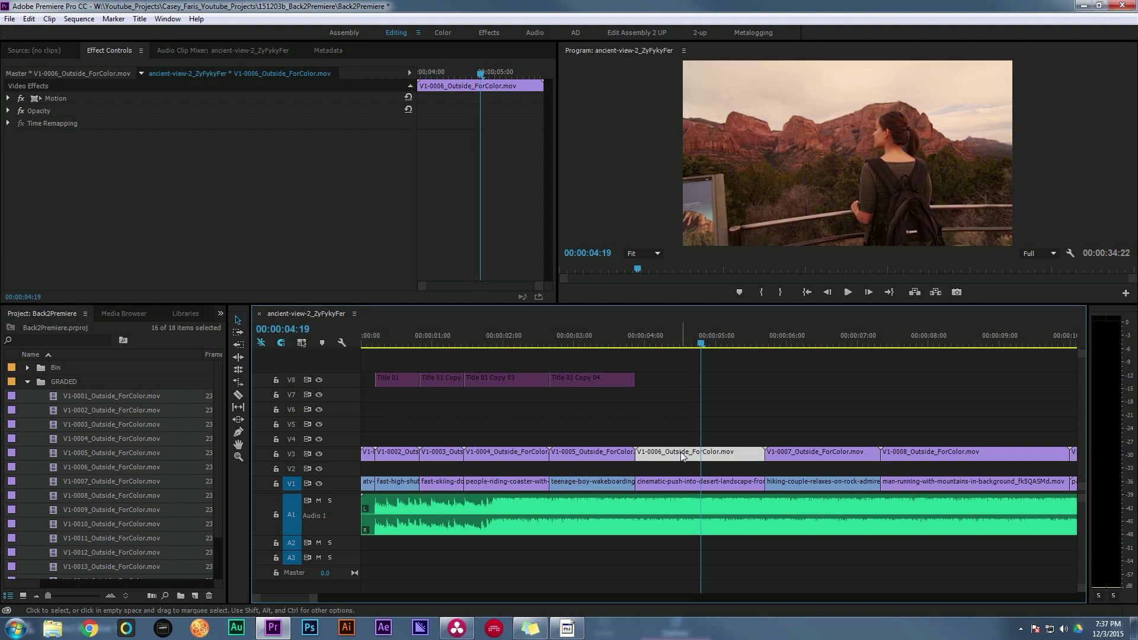
pyautogui.hotkey('shift', 'e')
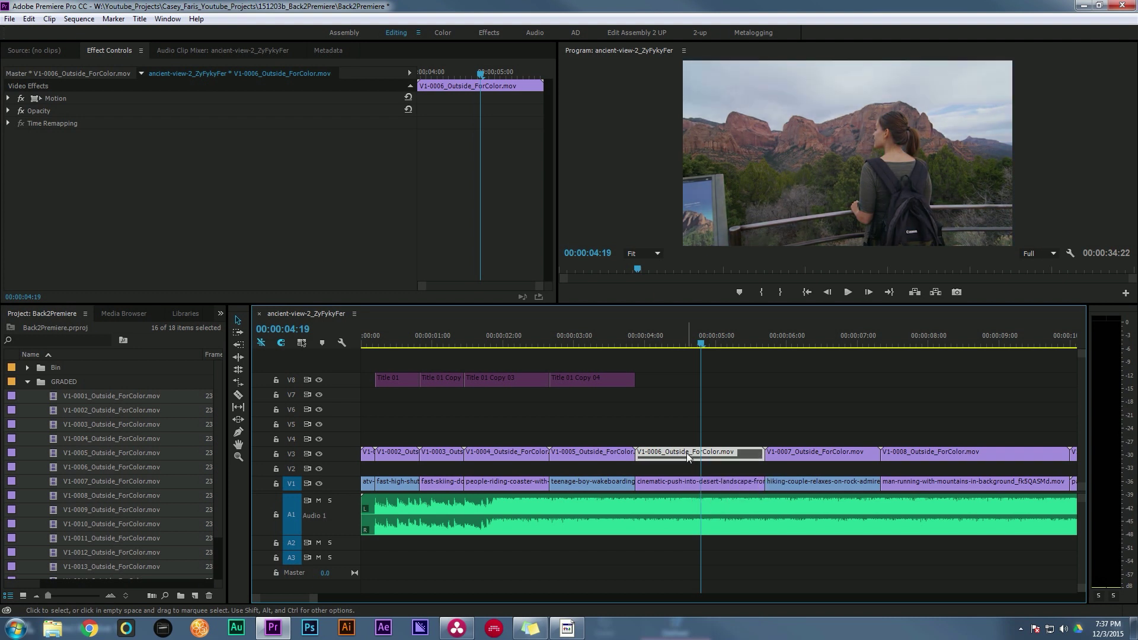
pyautogui.hotkey('shift', 'e')
pyautogui.hotkey('shift', 'e')
pyautogui.click(706, 481)
pyautogui.click(716, 465)
pyautogui.hotkey('shift', 'e')
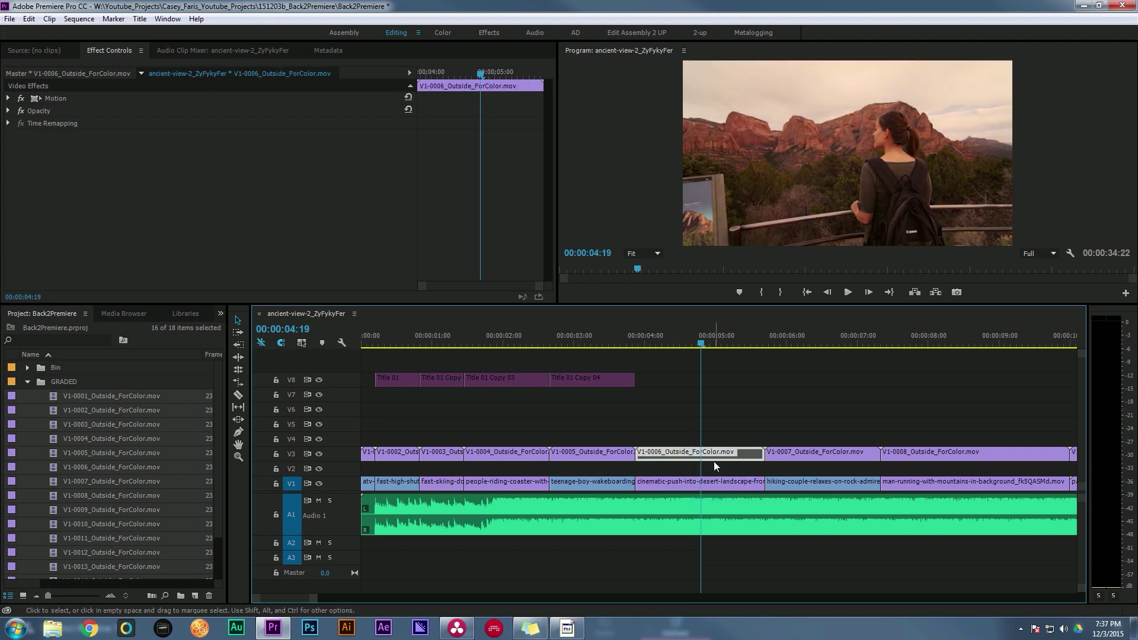
pyautogui.click(717, 410)
pyautogui.press('-')
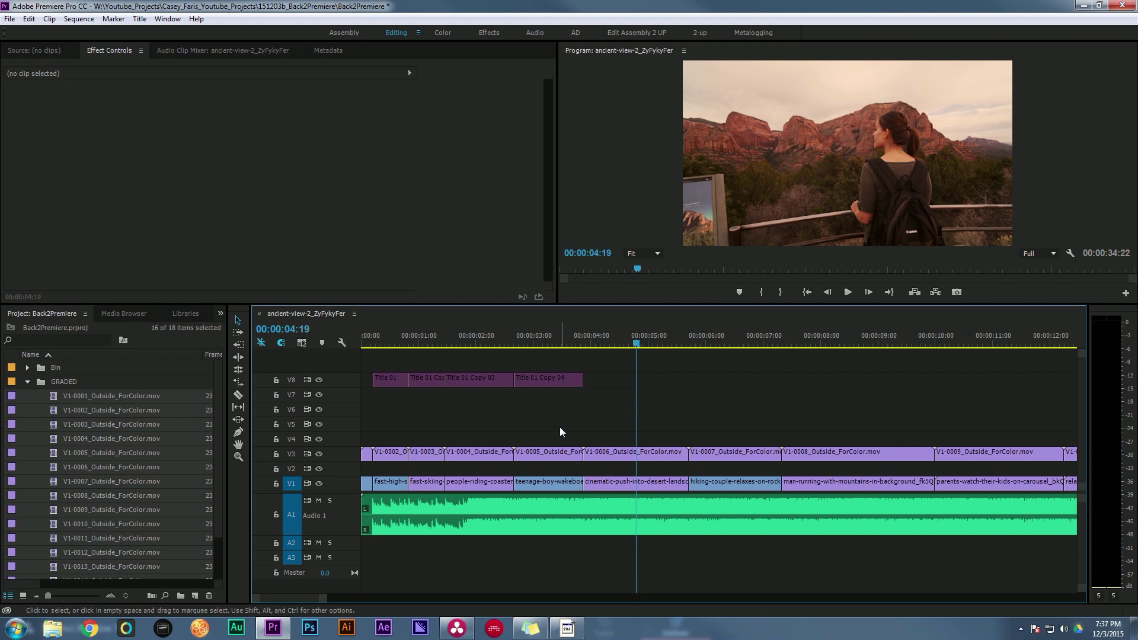
# Step: Marquee-select graded clips V1-0013 through V1-0016 and realign them on the timeline
pyautogui.scroll(-2, 624, 427)
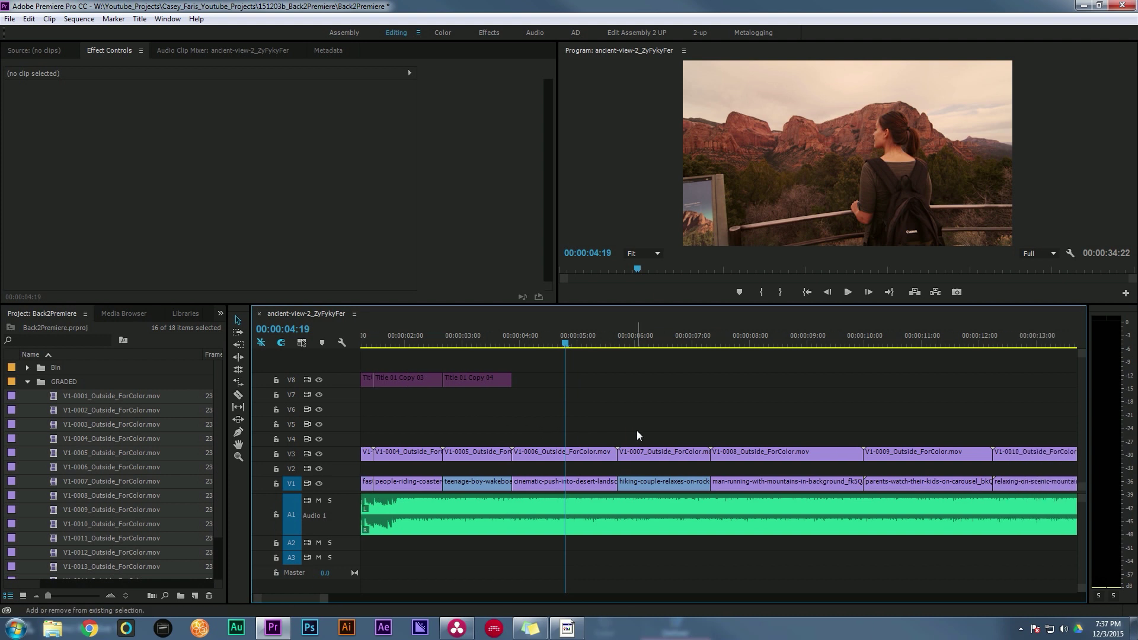
pyautogui.scroll(-8, 668, 429)
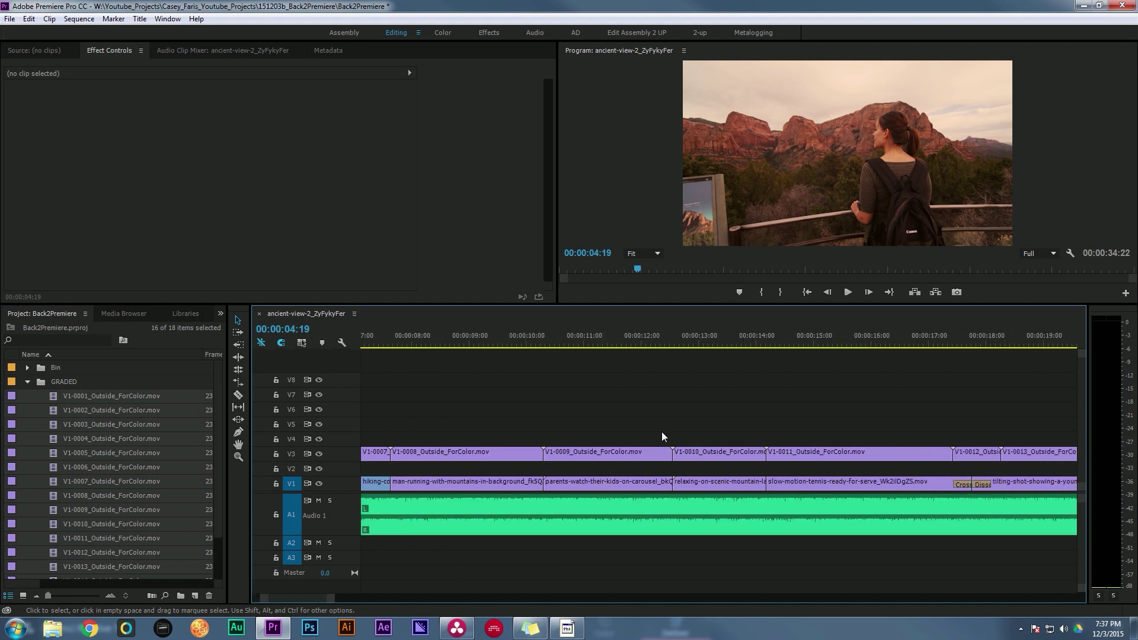
pyautogui.scroll(-6, 662, 436)
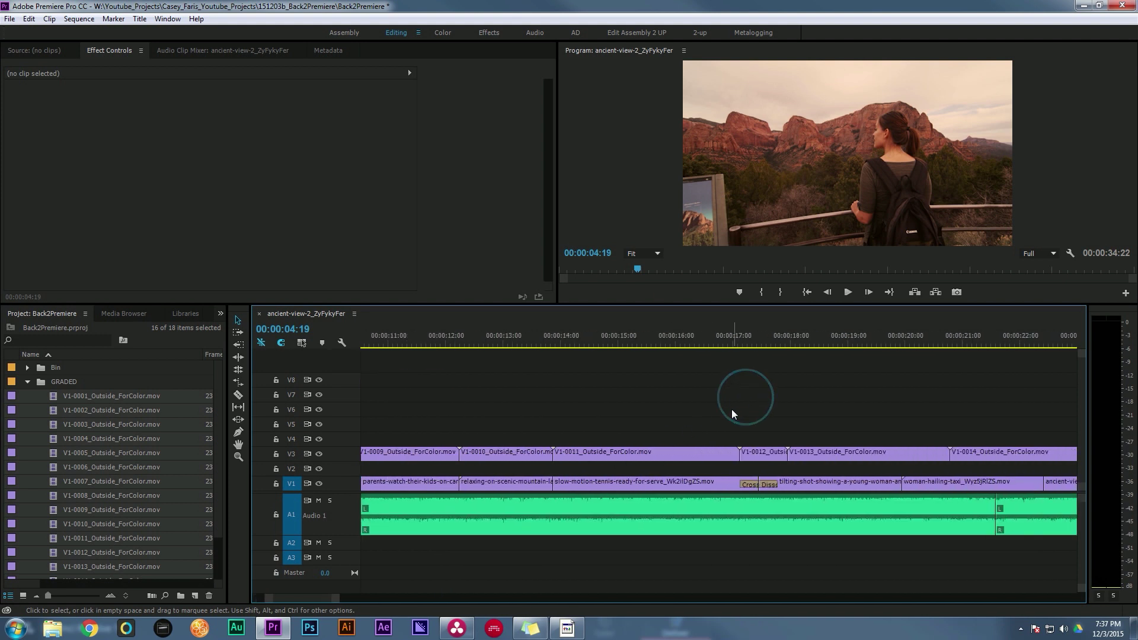
pyautogui.scroll(3, 731, 409)
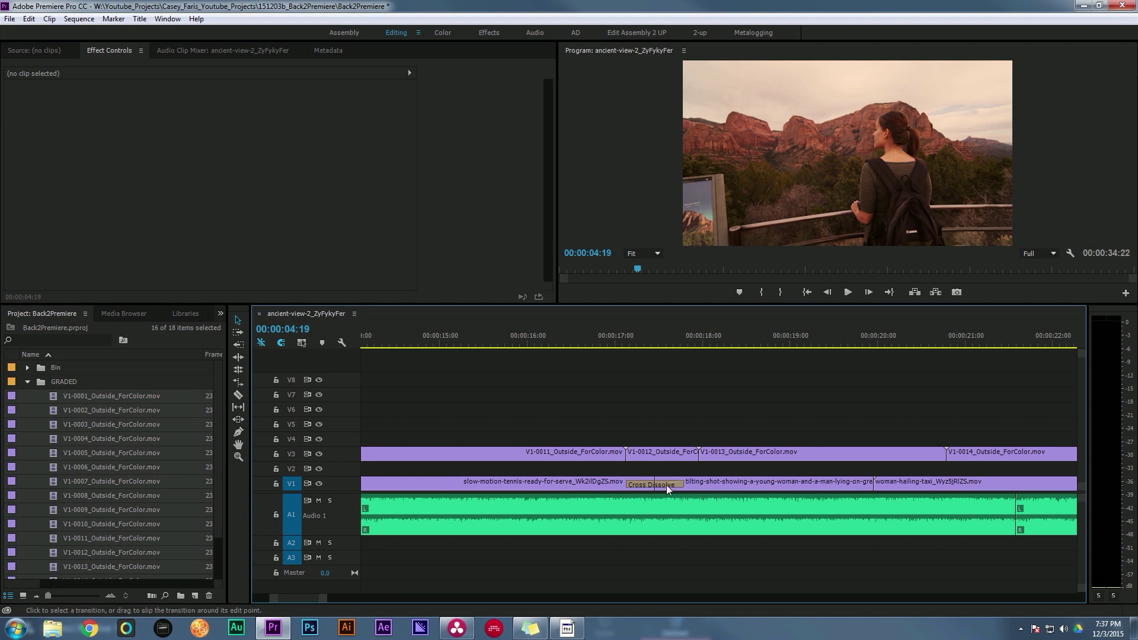
pyautogui.scroll(-3, 728, 465)
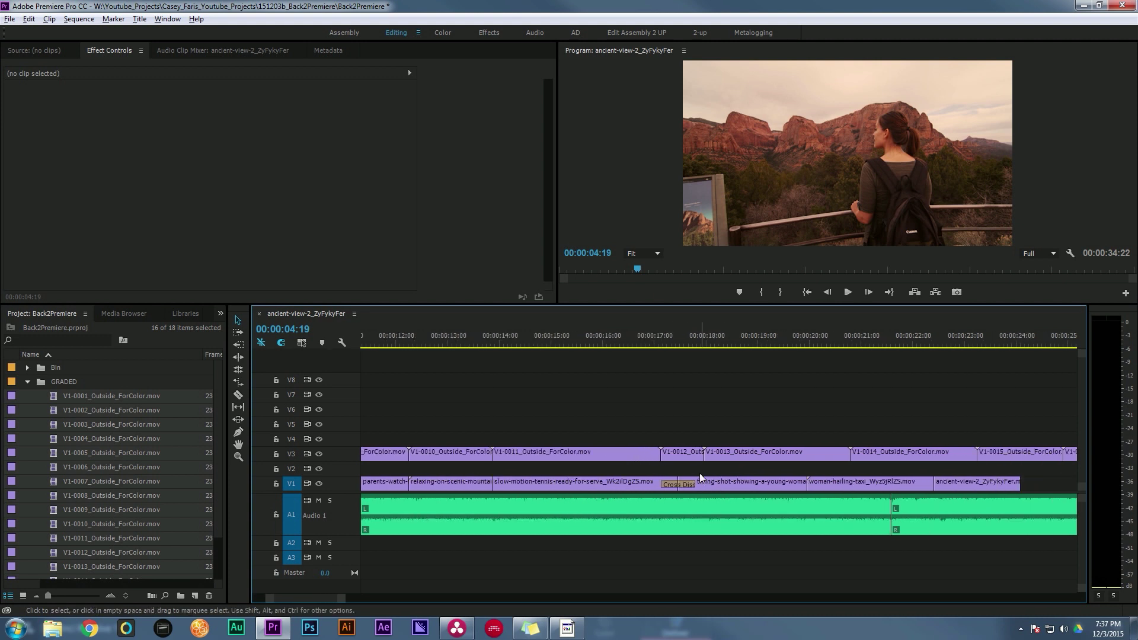
pyautogui.scroll(-1, 695, 422)
pyautogui.scroll(-1, 695, 422)
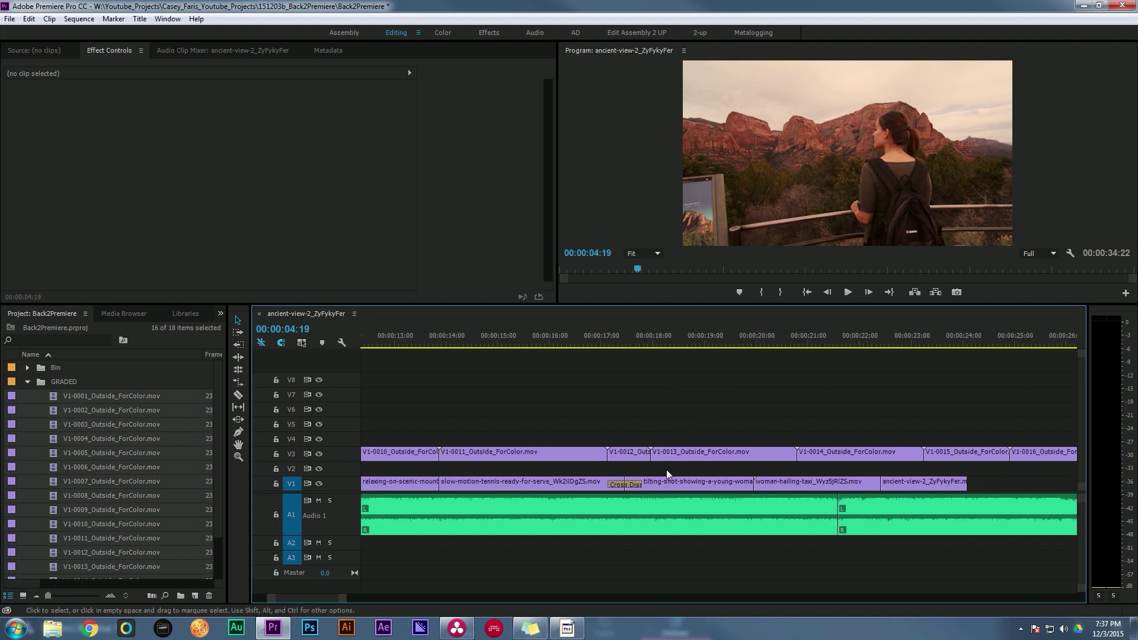
pyautogui.scroll(-2, 755, 450)
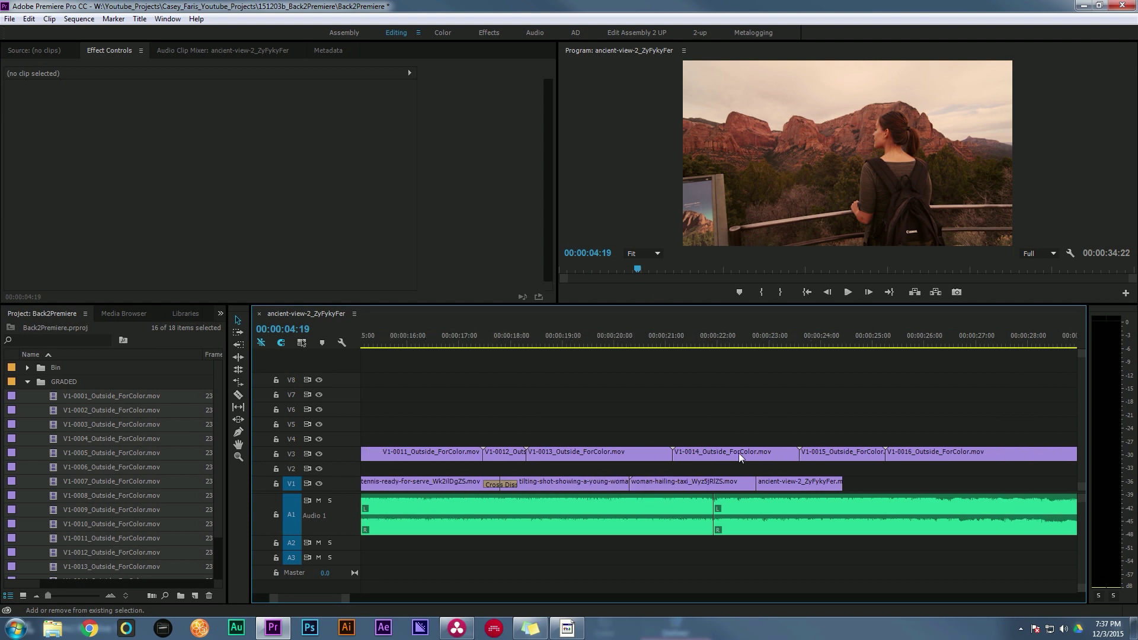
pyautogui.scroll(-3, 687, 434)
pyautogui.moveTo(670, 410); pyautogui.dragTo(803, 468)
pyautogui.moveTo(584, 395); pyautogui.dragTo(702, 443)
pyautogui.scroll(2, 720, 444)
pyautogui.click(672, 394)
# Step: Move the graded clips that landed on V4 down onto V3 with Alt+Down
pyautogui.press('=')
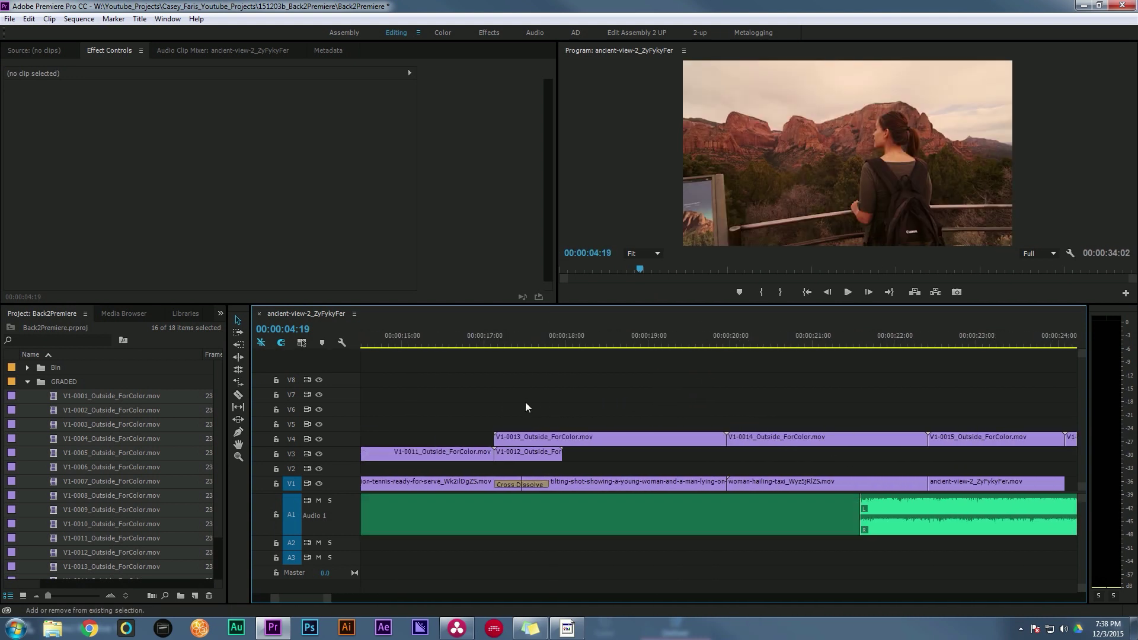
pyautogui.press('-')
pyautogui.press('-')
pyautogui.press('-')
pyautogui.click(674, 343)
pyautogui.moveTo(823, 458); pyautogui.dragTo(730, 430)
pyautogui.hotkey('alt', 'Down')
pyautogui.click(729, 429)
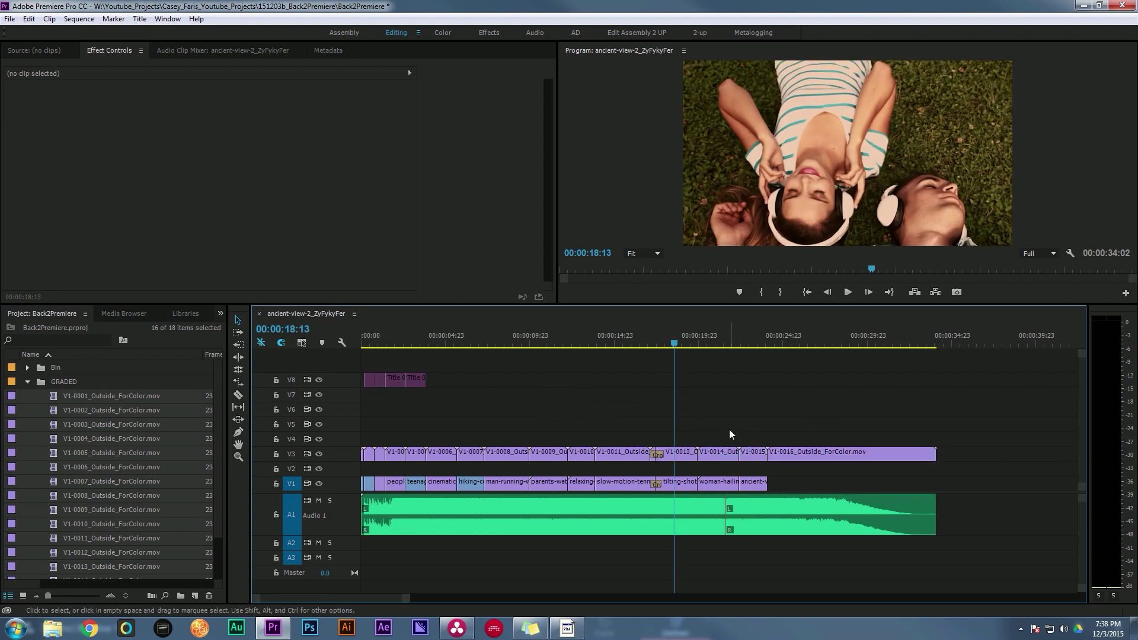
pyautogui.scroll(1, 651, 419)
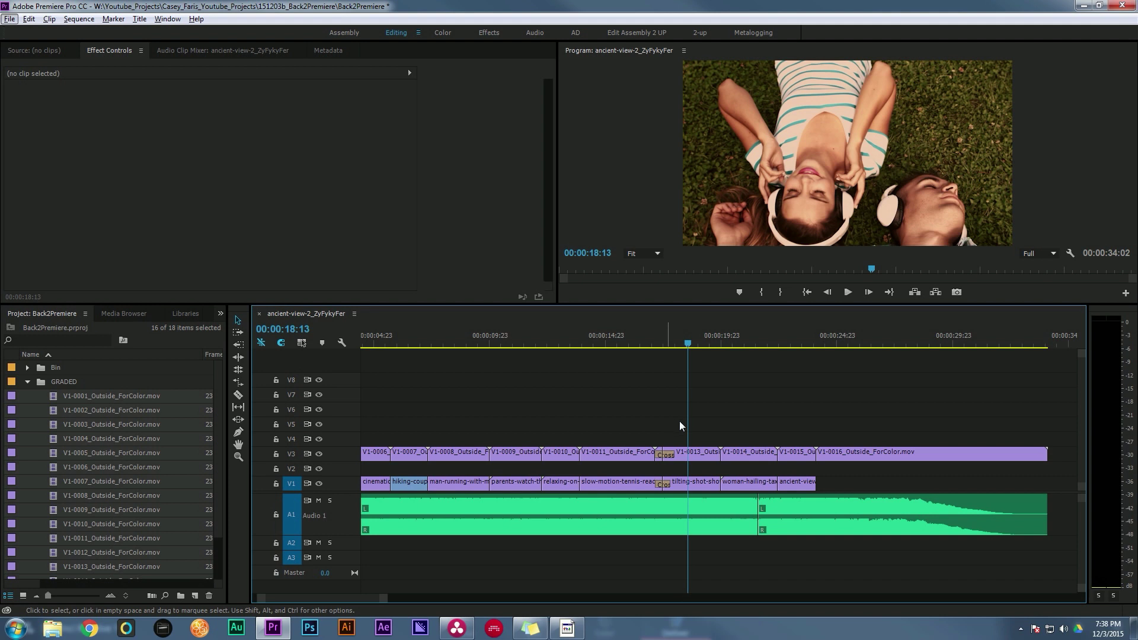
pyautogui.scroll(-1, 732, 406)
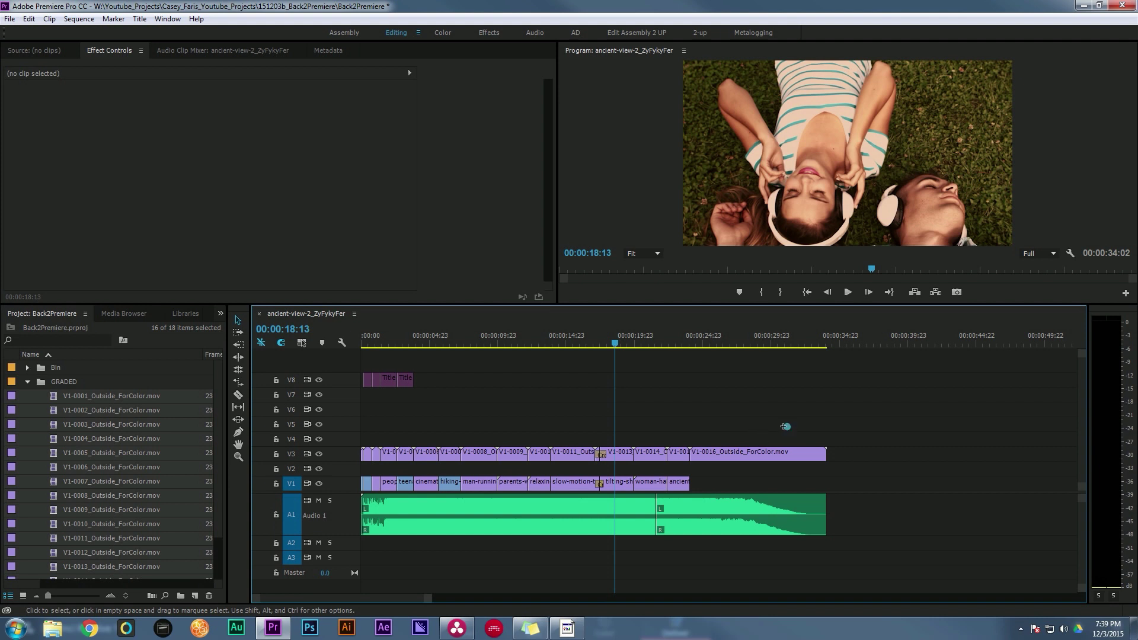
# Step: Marquee-delete the old graded clips on V3, then delete the GRADED bin from the project
pyautogui.moveTo(788, 441); pyautogui.dragTo(323, 457)
pyautogui.press('Delete')
pyautogui.click(28, 382)
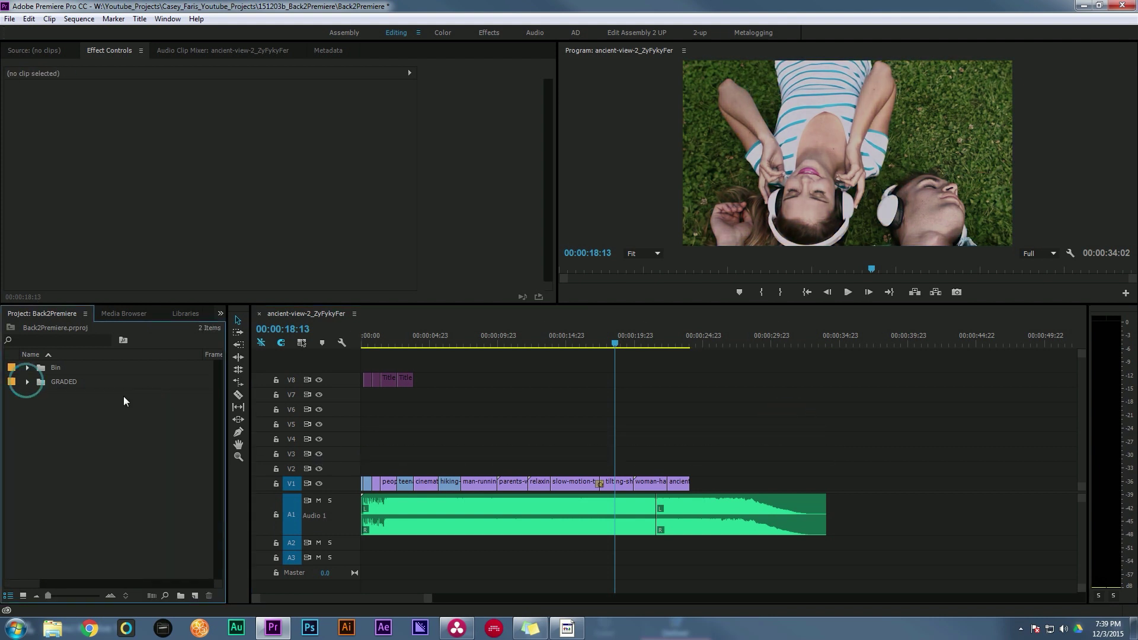
pyautogui.click(37, 383)
pyautogui.press('Delete')
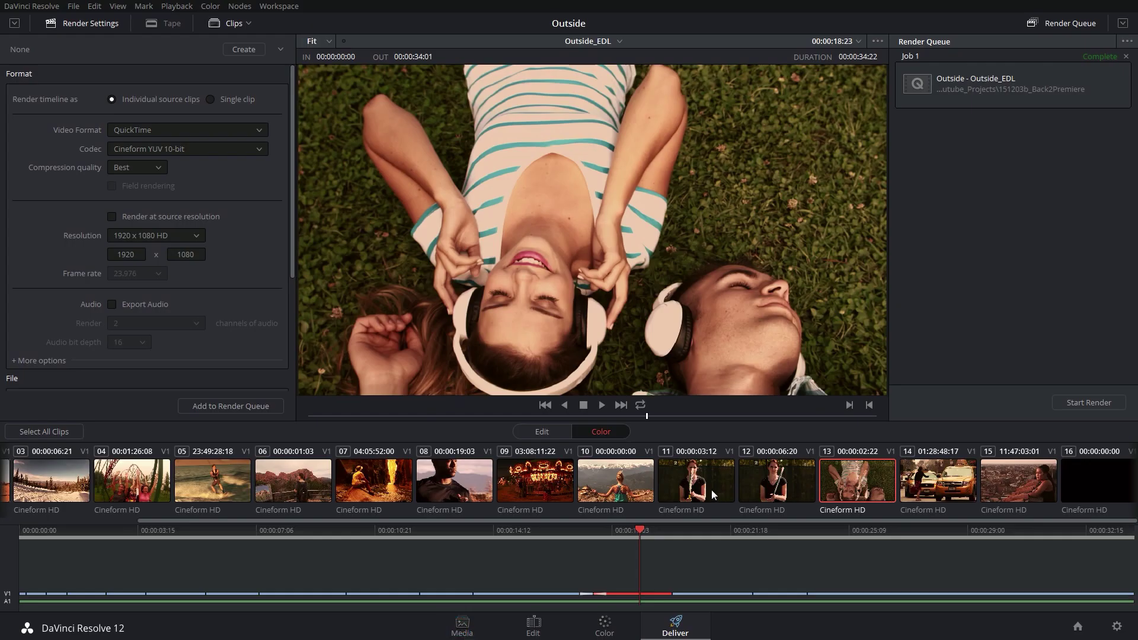
# Step: Export the Outside_EDL timeline via Export AAF, XML as an XML file into 151203b_Back2Premiere
pyautogui.click(536, 627)
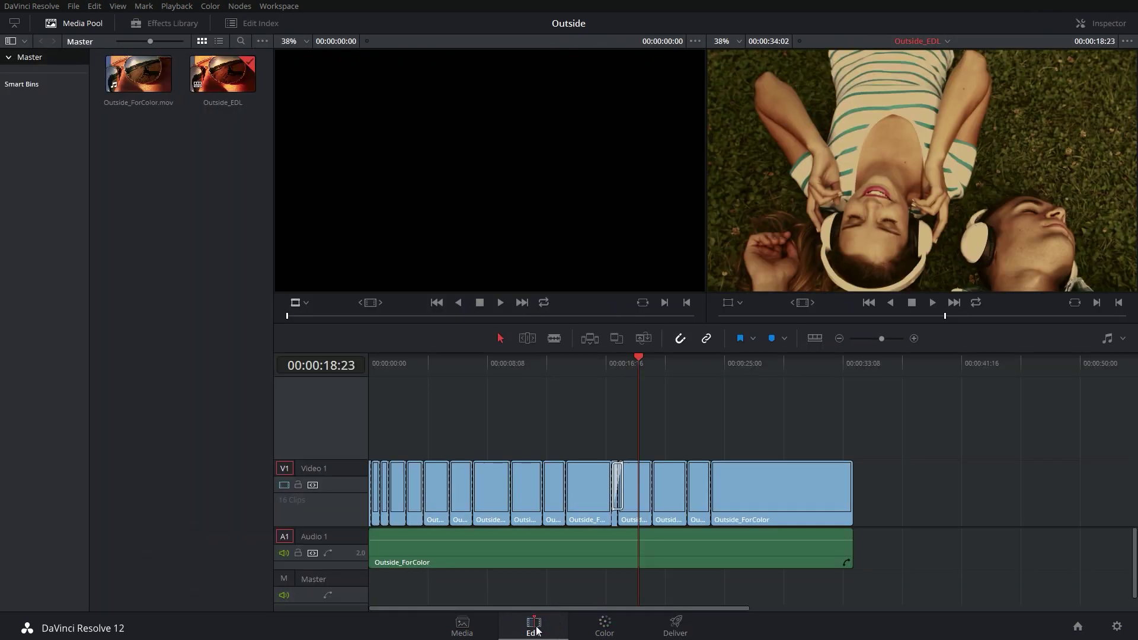
pyautogui.click(75, 8)
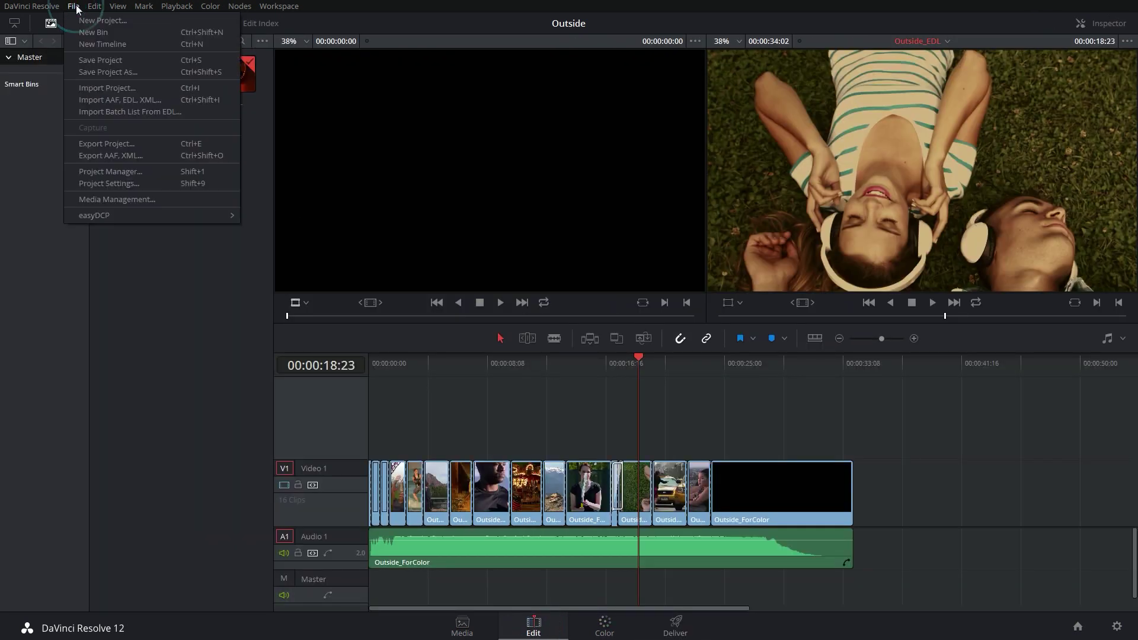
pyautogui.click(130, 156)
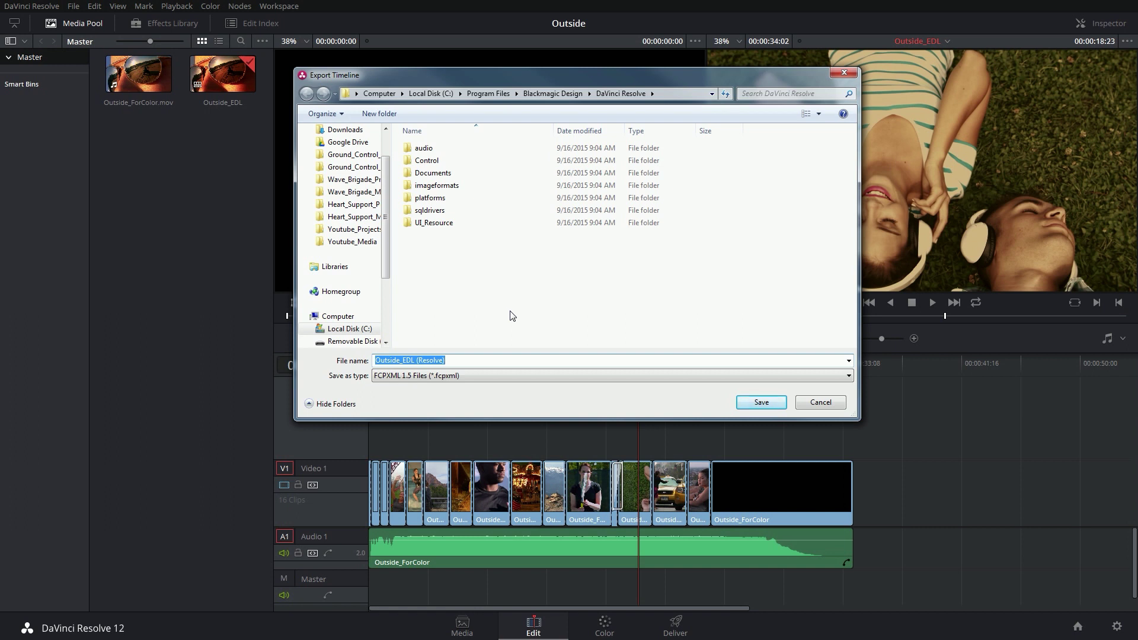
pyautogui.click(365, 242)
pyautogui.doubleClick(468, 149)
pyautogui.doubleClick(468, 149)
pyautogui.click(433, 376)
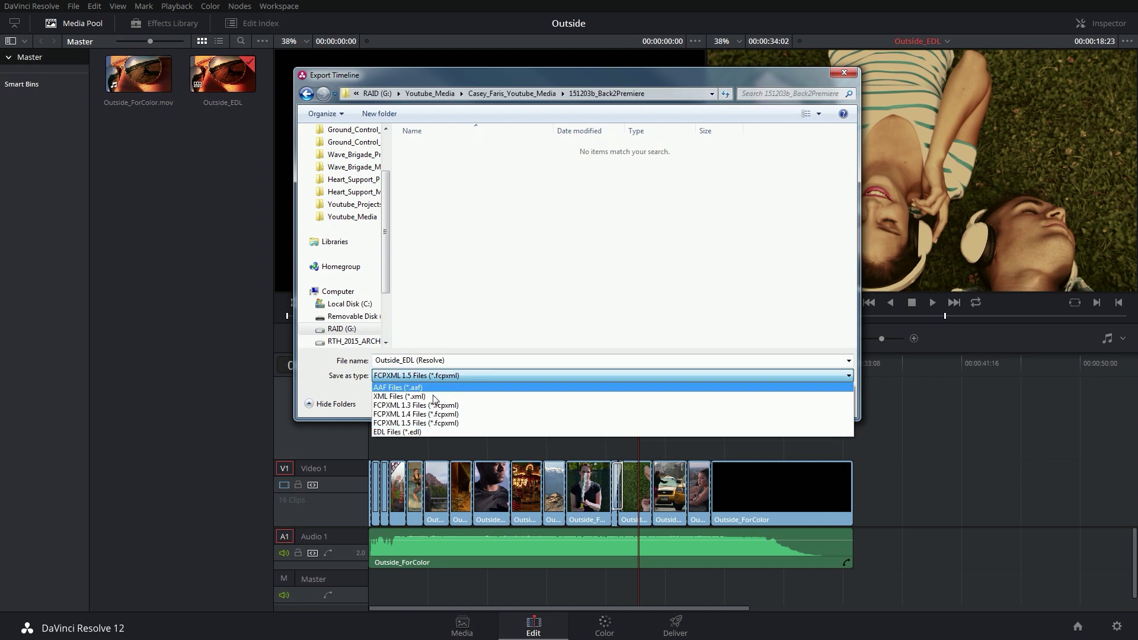
pyautogui.click(417, 396)
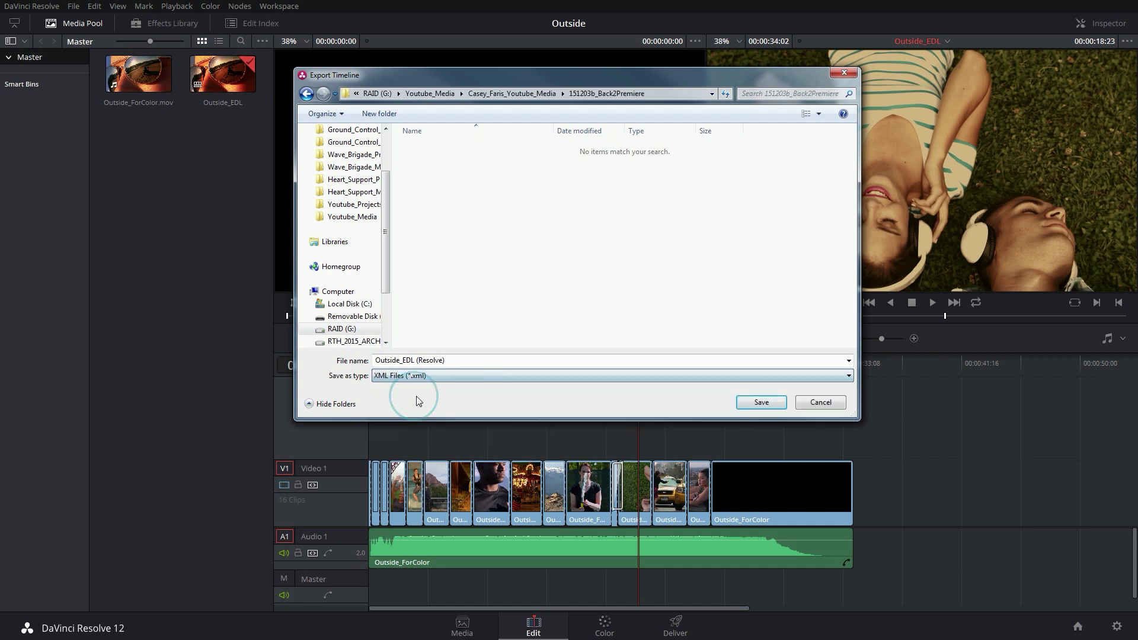
pyautogui.click(762, 403)
pyautogui.hotkey('alt', 'Tab')
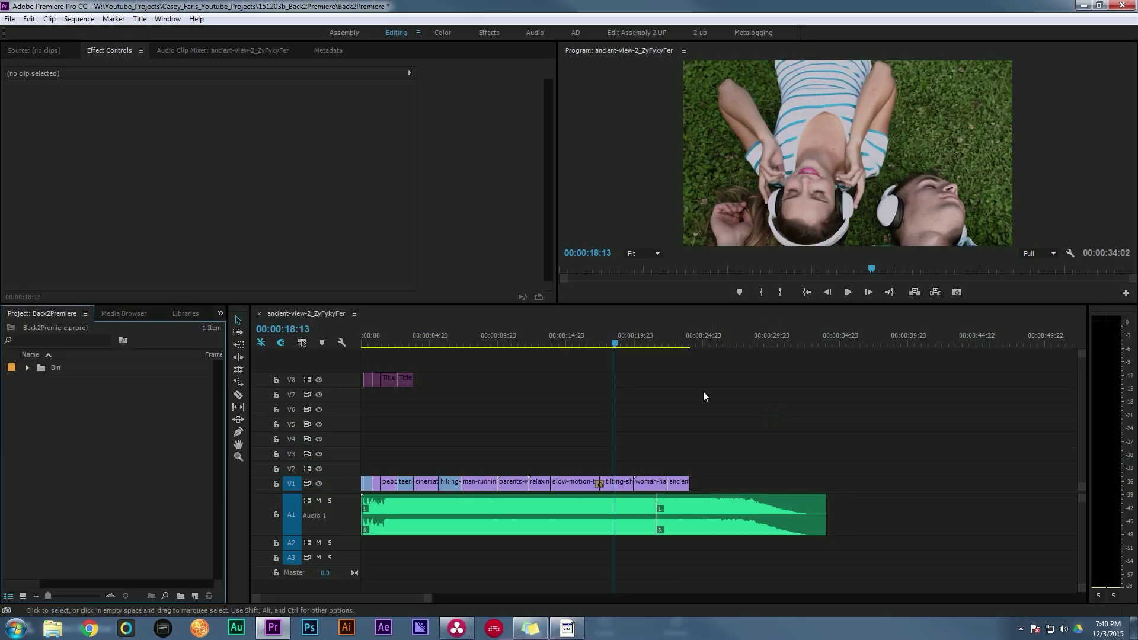
# Step: Import the Outside_EDL (Resolve) XML file and expand its new bin
pyautogui.doubleClick(106, 411)
pyautogui.click(232, 107)
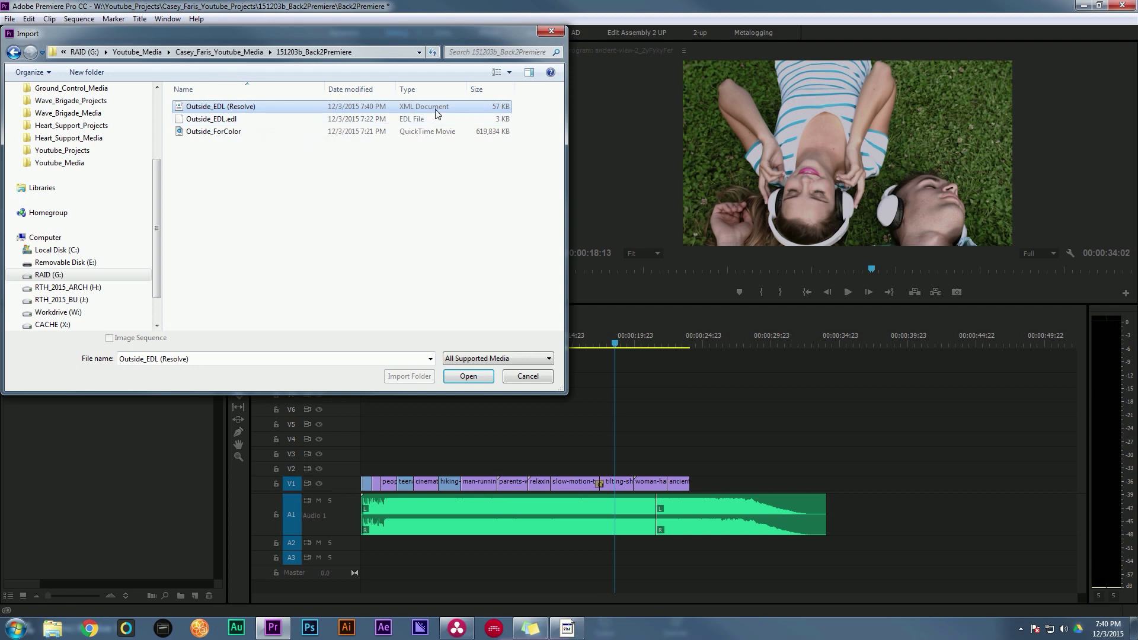
pyautogui.click(468, 376)
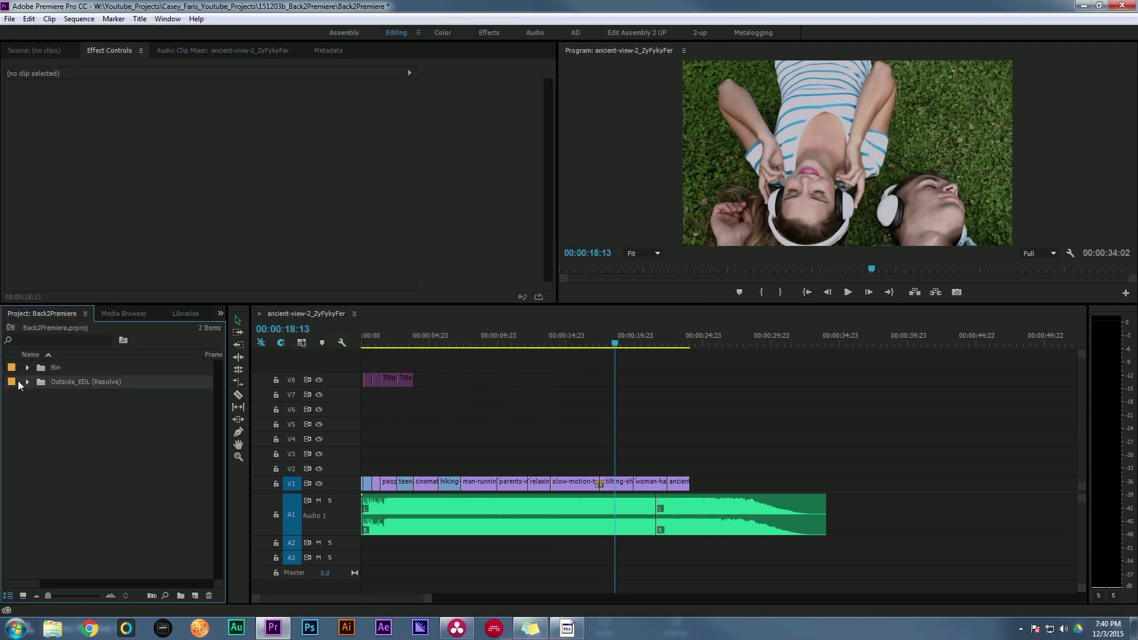
pyautogui.click(28, 382)
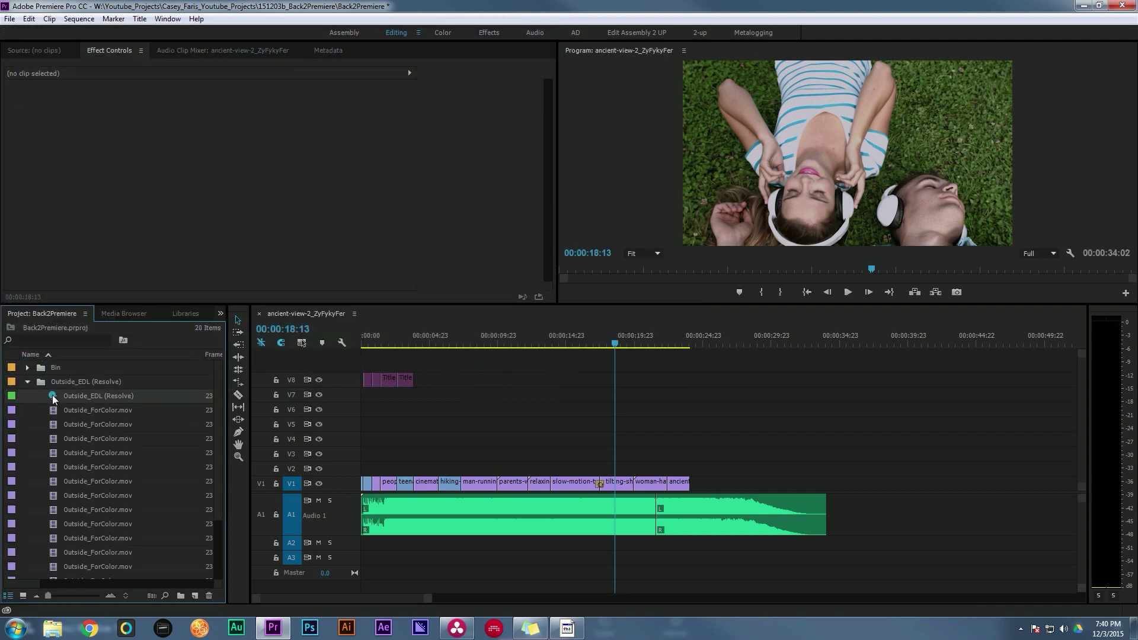
# Step: Open the Outside_EDL (Resolve) sequence and select all its graded clips on Video 1 for copying
pyautogui.doubleClick(53, 395)
pyautogui.click(439, 383)
pyautogui.click(407, 337)
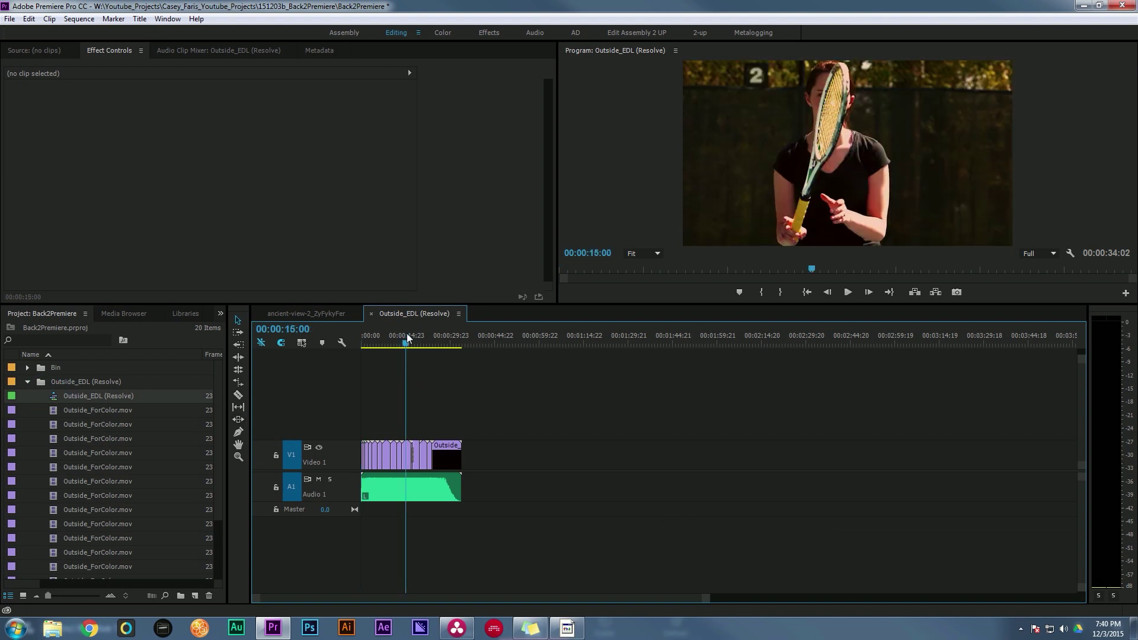
pyautogui.scroll(10, 407, 333)
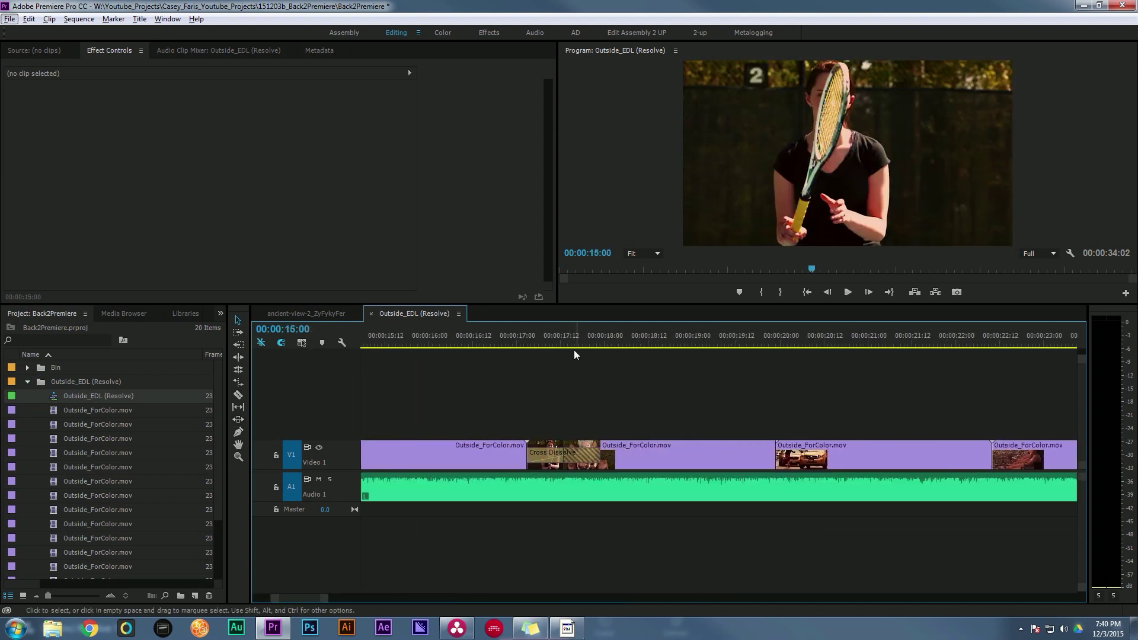
pyautogui.moveTo(587, 335); pyautogui.dragTo(477, 375)
pyautogui.scroll(-6, 474, 379)
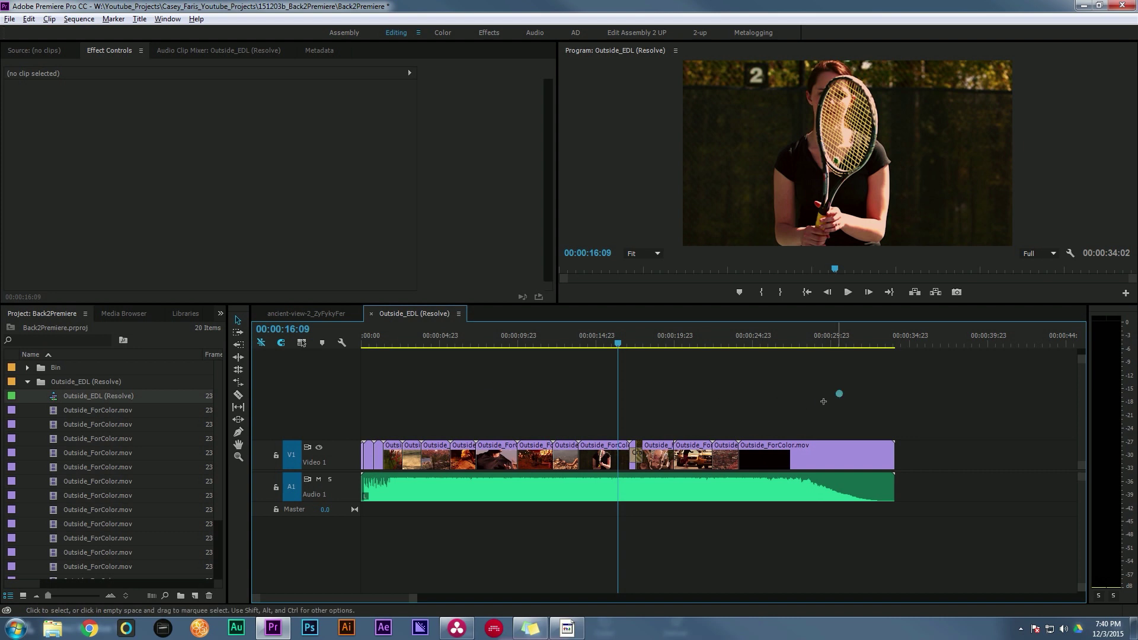
pyautogui.moveTo(823, 402); pyautogui.dragTo(362, 461)
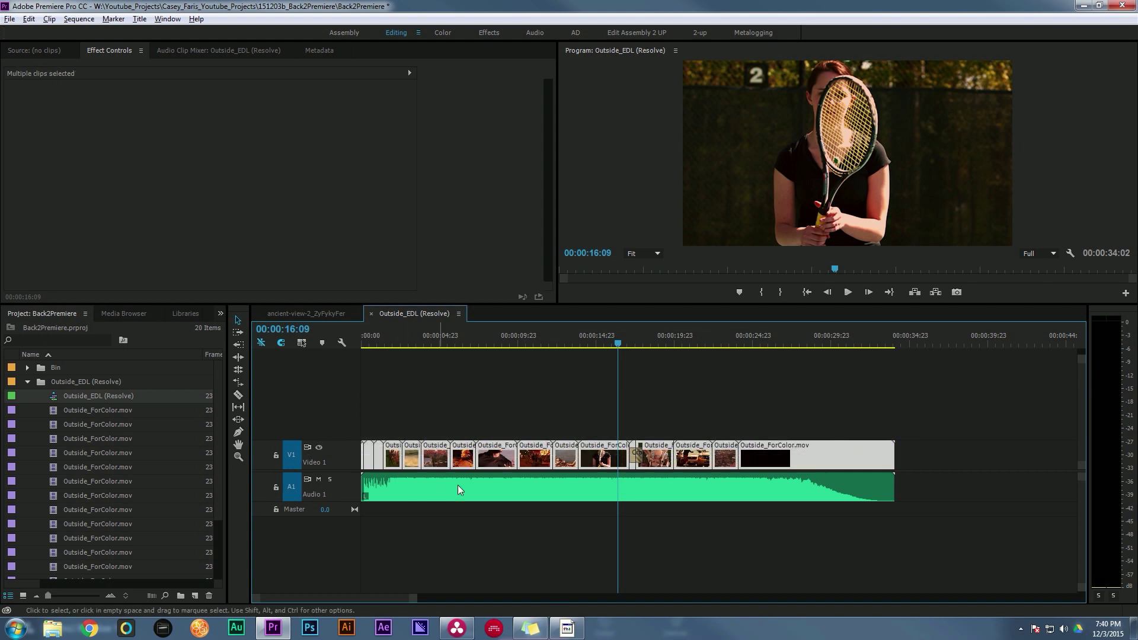
pyautogui.click(303, 314)
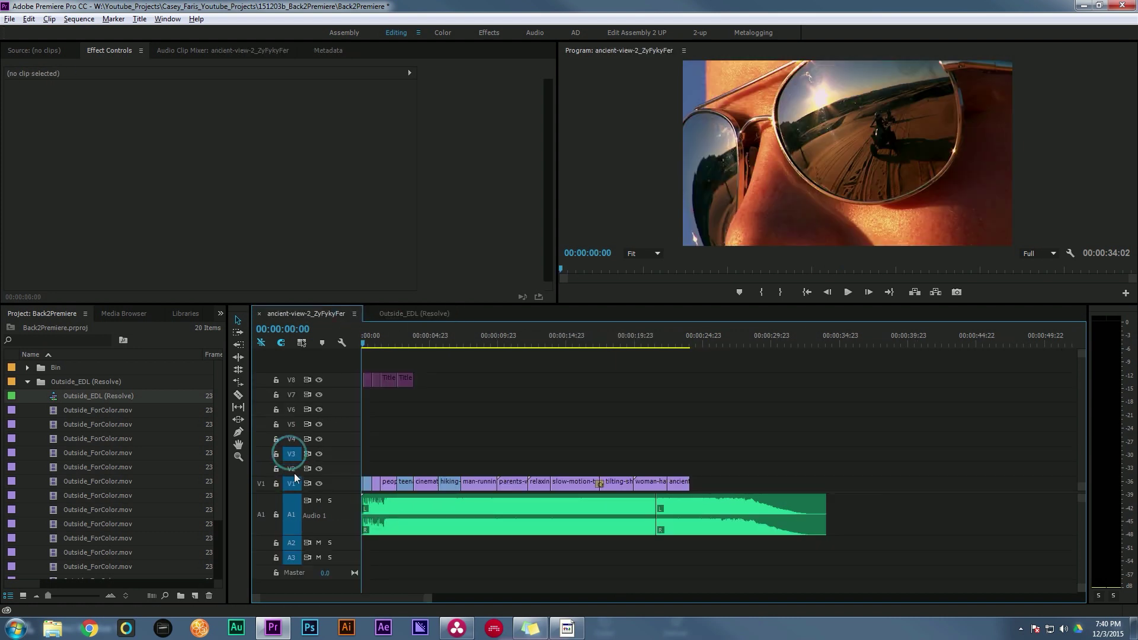
# Step: Target V3 and paste the graded Outside_ForColor.mov clips at the sequence start
pyautogui.click(293, 481)
pyautogui.hotkey('ctrl', 'v')
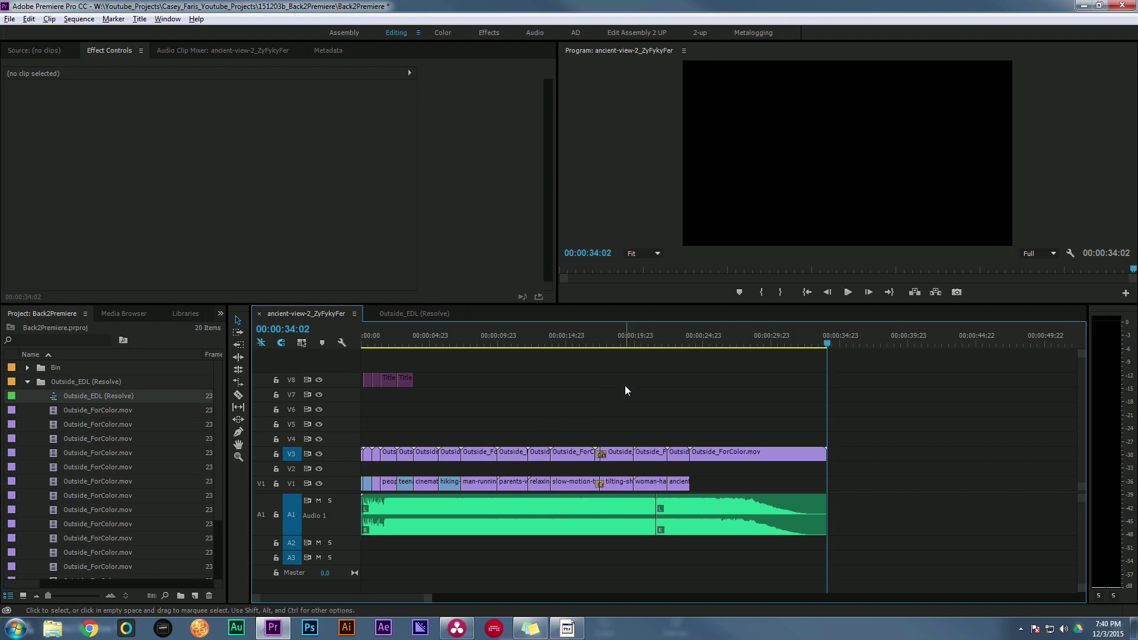
pyautogui.click(619, 344)
pyautogui.press('=')
pyautogui.press('=')
pyautogui.press('=')
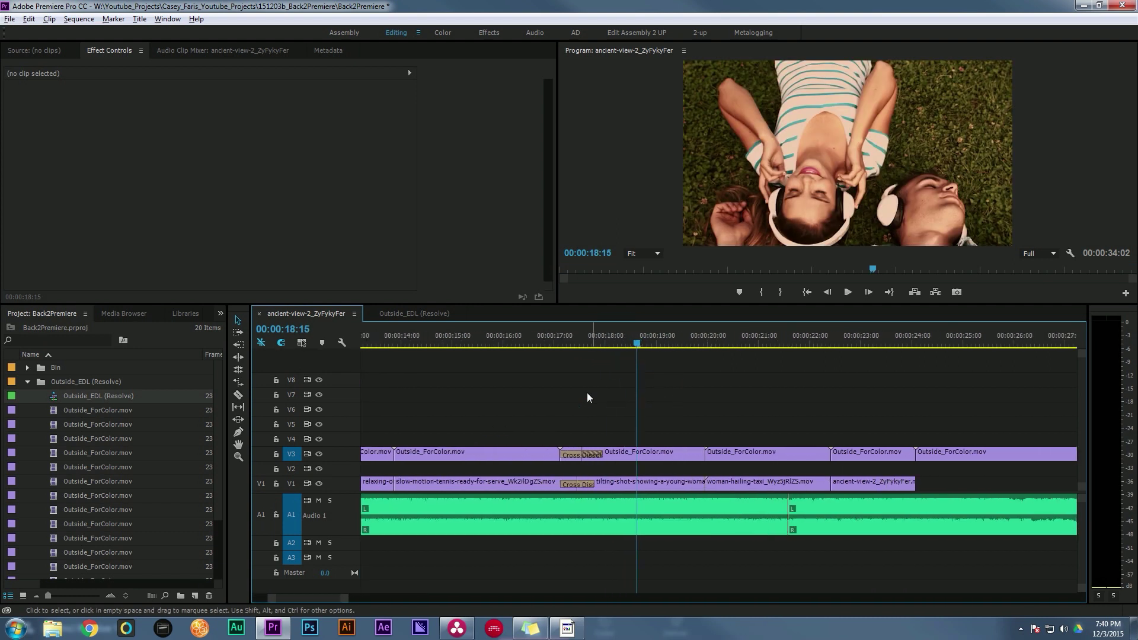
pyautogui.press('-')
pyautogui.press('-')
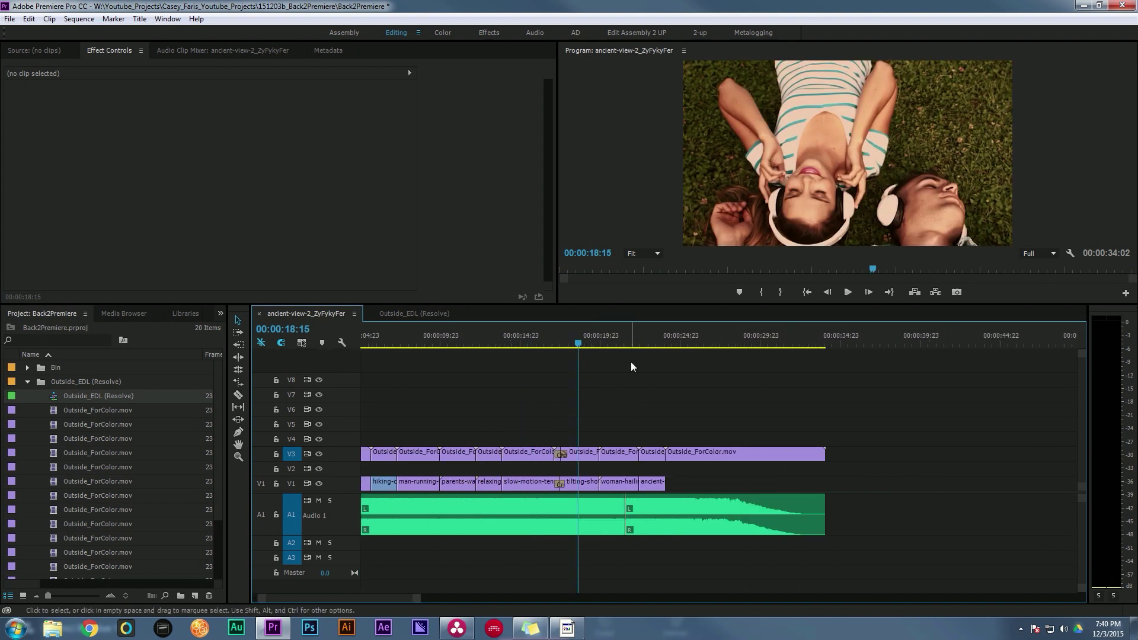
# Step: Play the sequence back from the start to review the graded clips over the original edit
pyautogui.moveTo(648, 340); pyautogui.dragTo(362, 341)
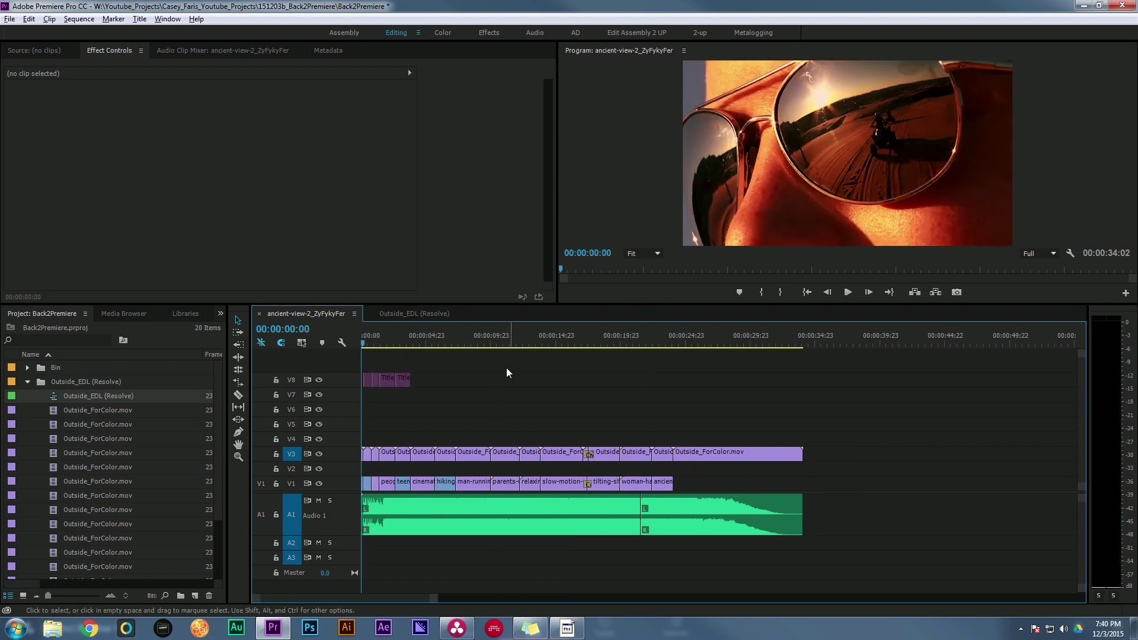
pyautogui.press('space')
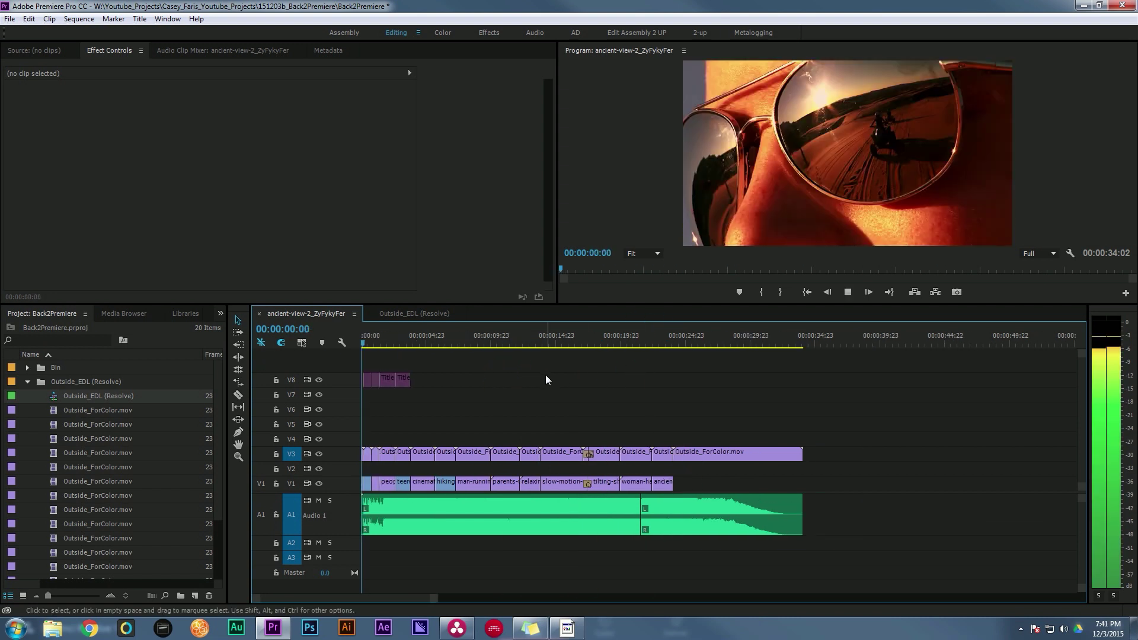
pyautogui.moveTo(395, 339); pyautogui.dragTo(419, 361)
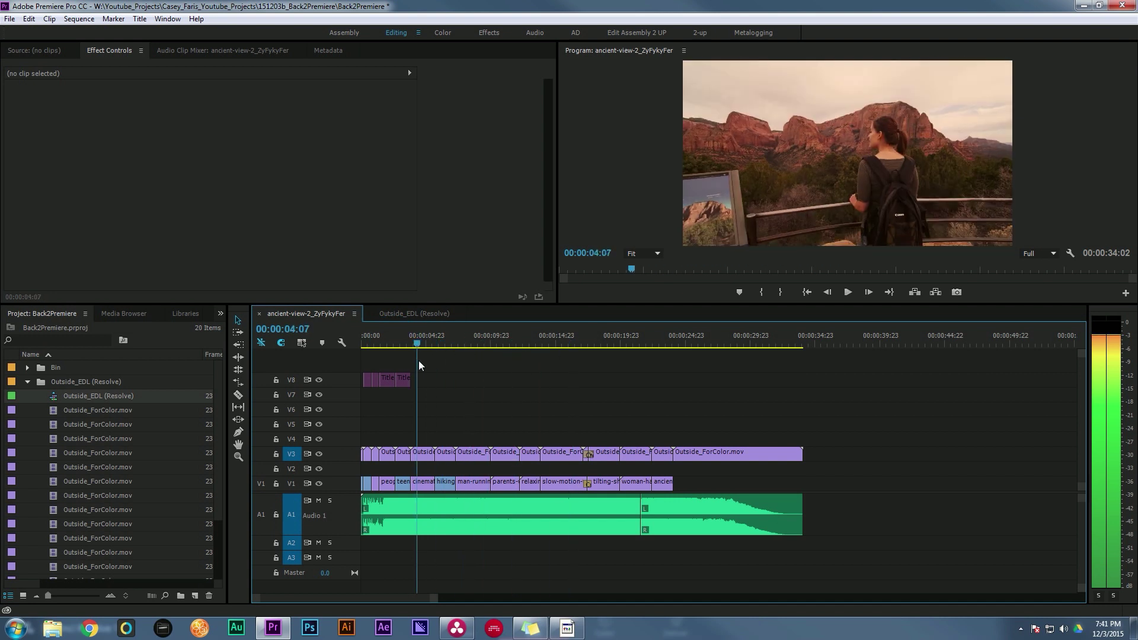
pyautogui.moveTo(460, 403); pyautogui.dragTo(363, 374)
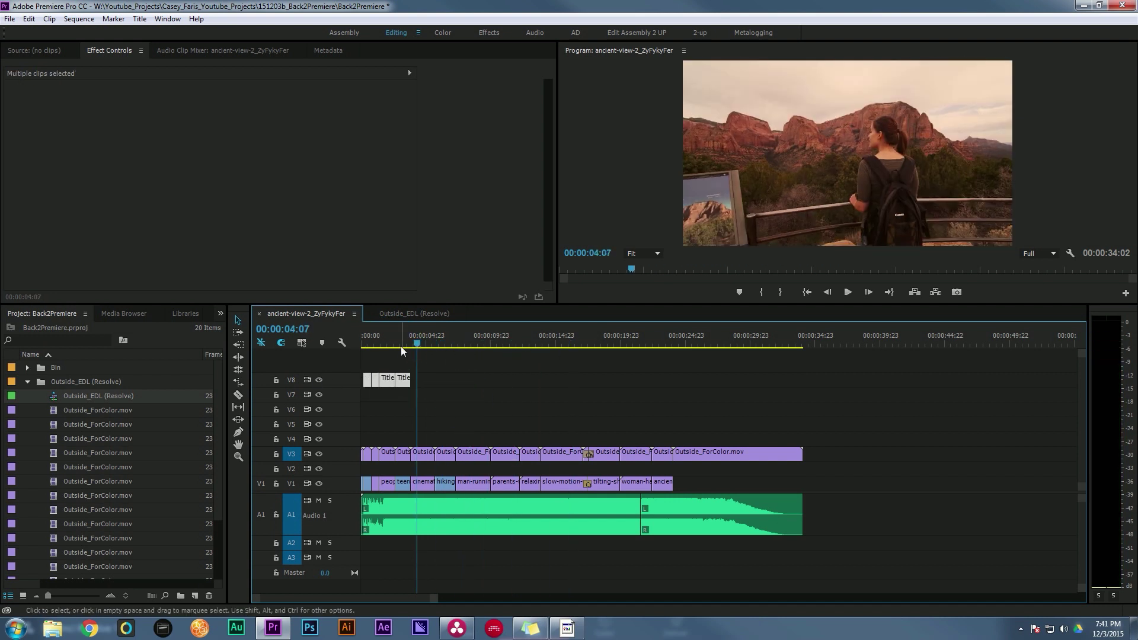
pyautogui.click(652, 343)
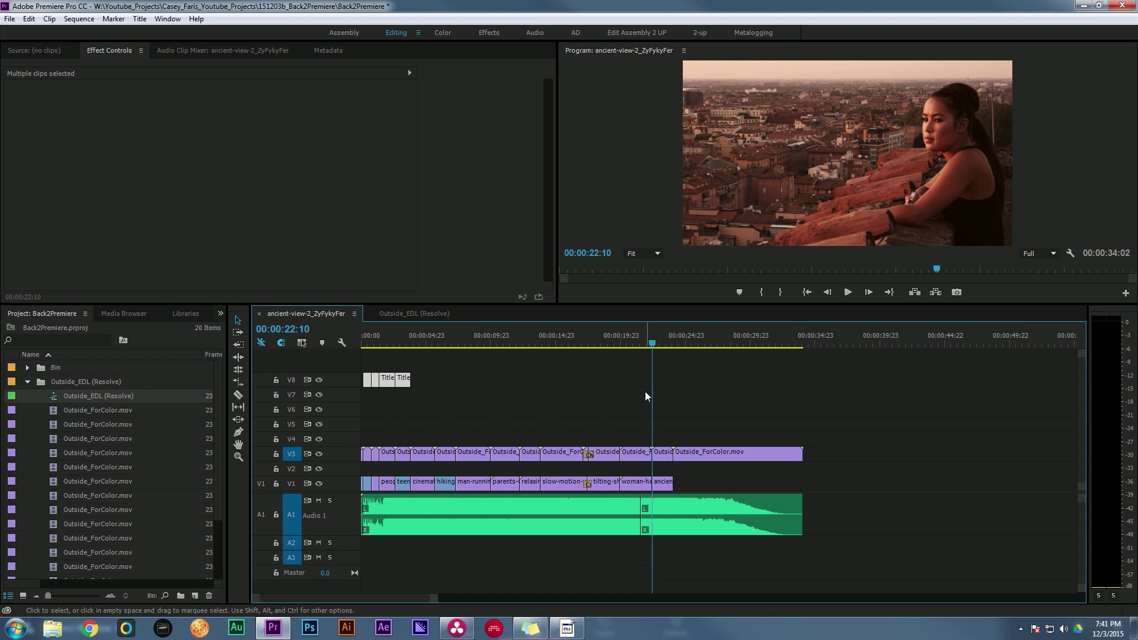